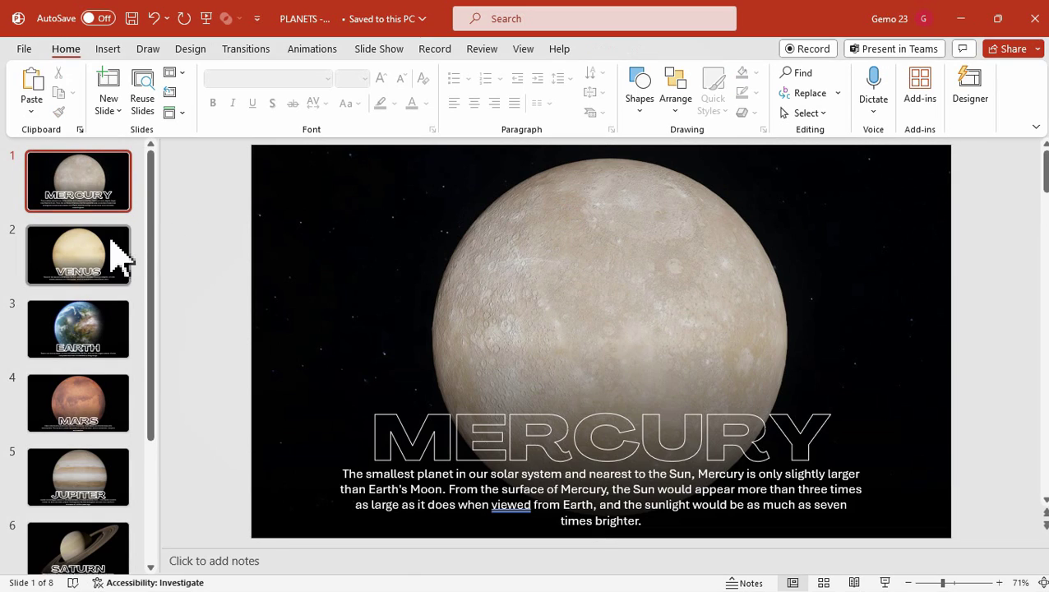
Step: Review the planet slides from Earth through Neptune, then return to Mercury
{"action": "left_click", "coordinate": [83, 350]}
{"action": "left_click", "coordinate": [86, 403]}
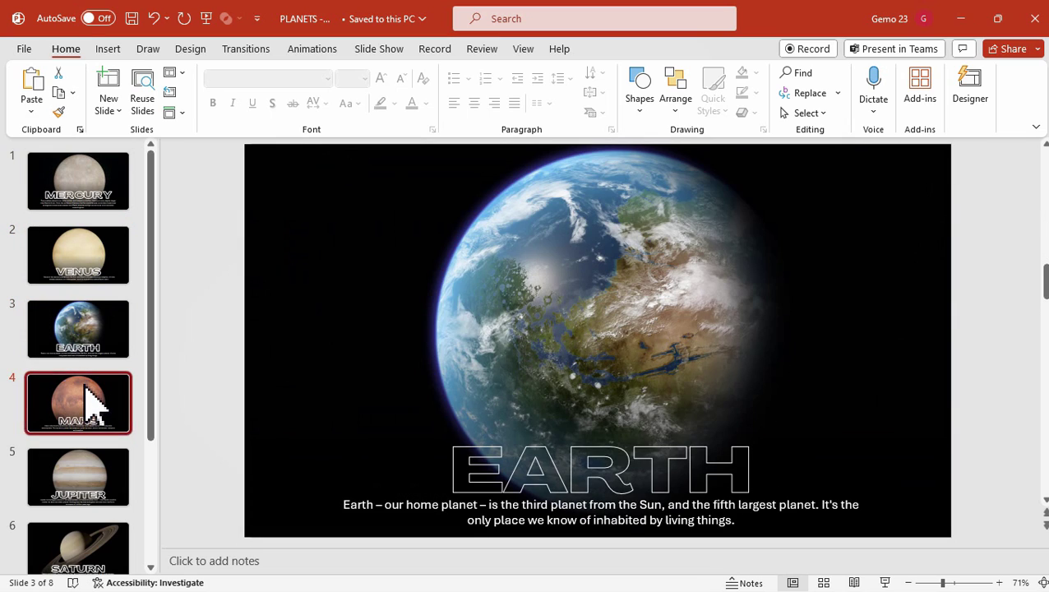
{"action": "scroll", "coordinate": [86, 407], "scroll_direction": "down", "scroll_amount": 1}
{"action": "left_click", "coordinate": [90, 404]}
{"action": "scroll", "coordinate": [92, 411], "scroll_direction": "down", "scroll_amount": 1}
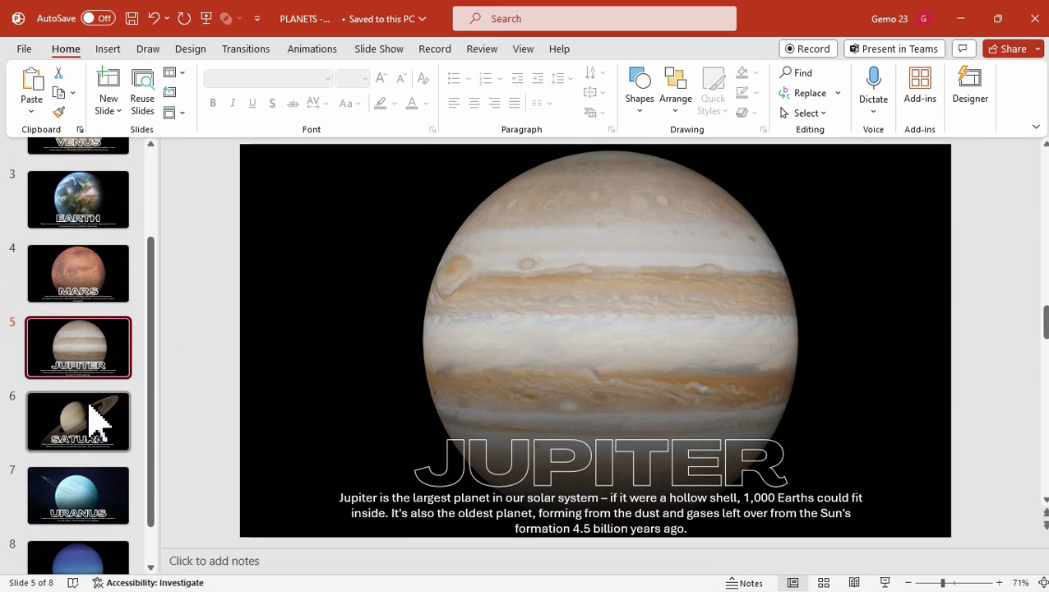
{"action": "left_click", "coordinate": [92, 415]}
{"action": "scroll", "coordinate": [92, 419], "scroll_direction": "down", "scroll_amount": 1}
{"action": "left_click", "coordinate": [95, 432]}
{"action": "left_click", "coordinate": [123, 519]}
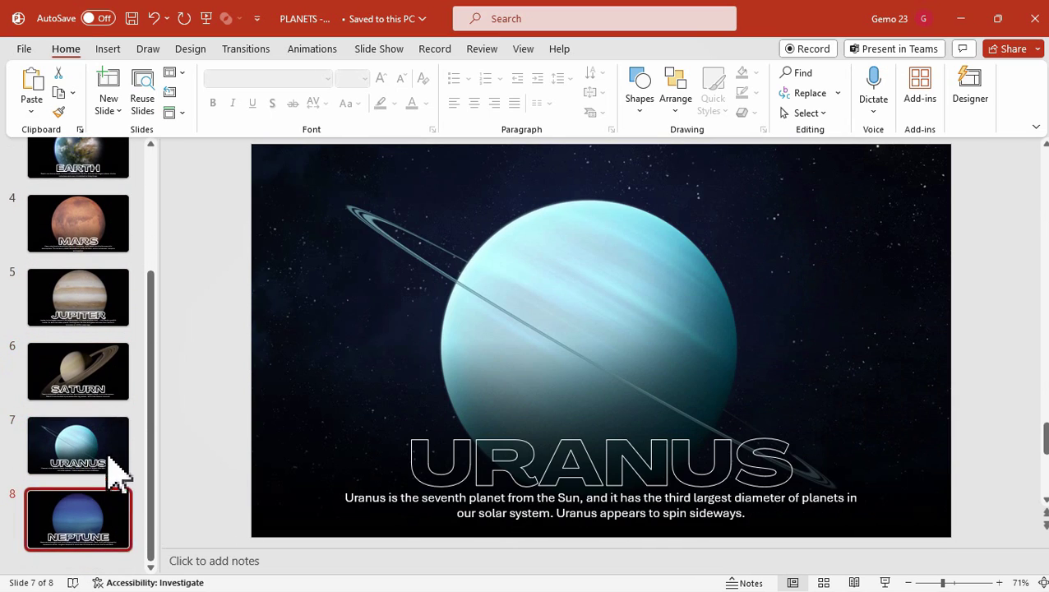
{"action": "left_click", "coordinate": [115, 461]}
{"action": "scroll", "coordinate": [112, 464], "scroll_direction": "up", "scroll_amount": 3}
{"action": "left_click", "coordinate": [80, 187]}
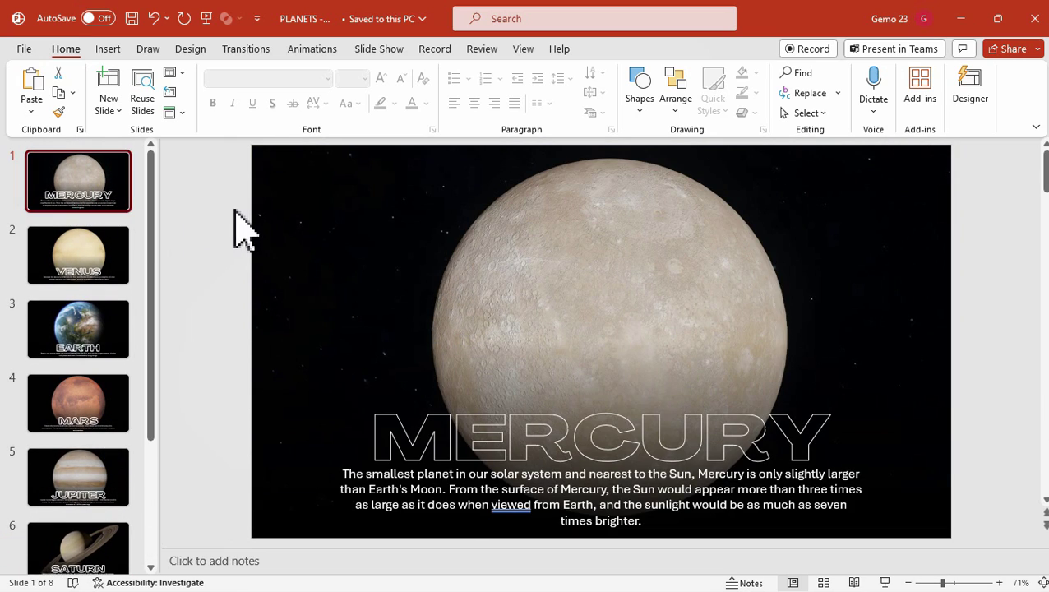
Step: Insert a blank slide after Mercury and move it to the start of the deck
{"action": "left_click", "coordinate": [99, 107]}
{"action": "left_click", "coordinate": [145, 321]}
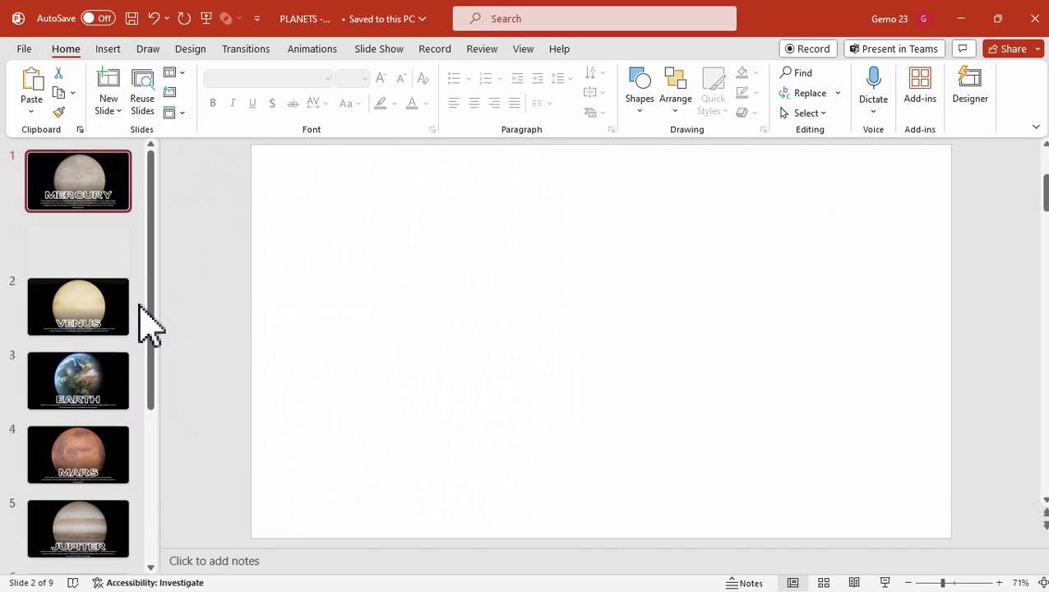
{"action": "left_click_drag", "start_coordinate": [87, 253], "coordinate": [90, 175]}
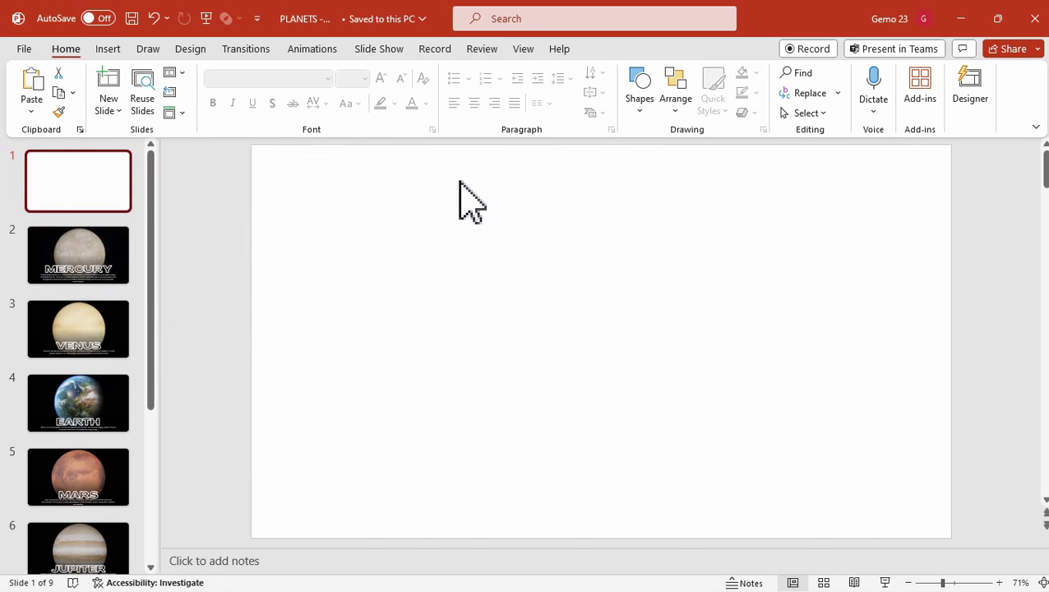
Step: Fill the blank slide's background with the starry sky photo from Downloads
{"action": "right_click", "coordinate": [404, 289]}
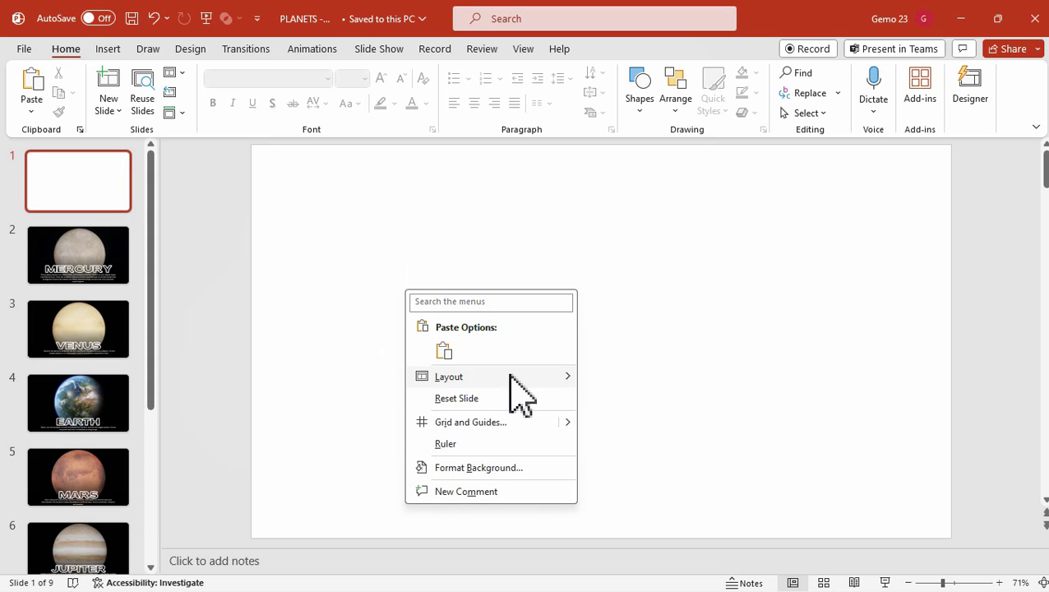
{"action": "left_click", "coordinate": [504, 463]}
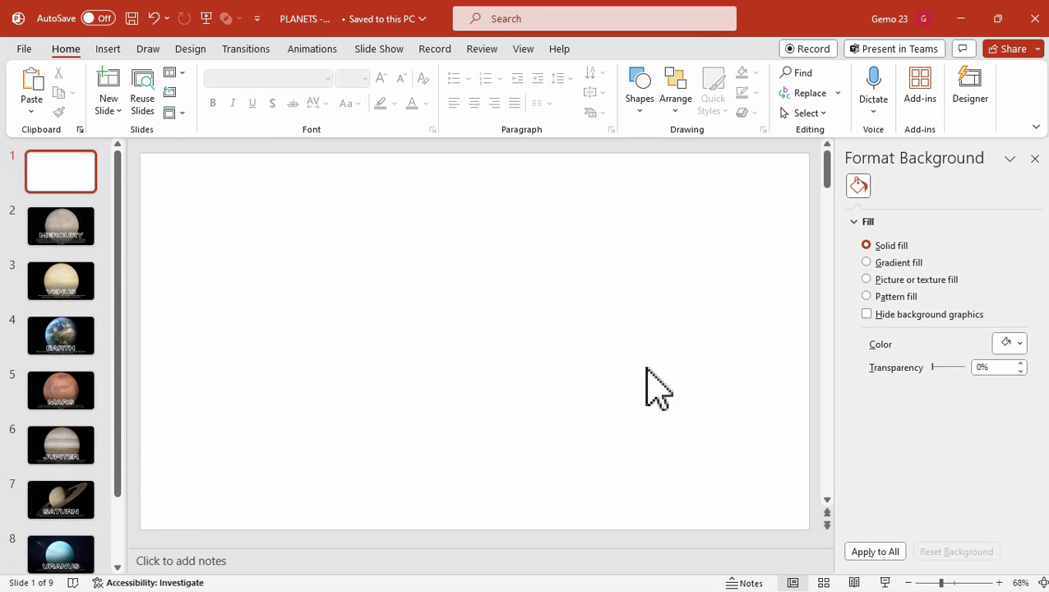
{"action": "left_click", "coordinate": [892, 280]}
{"action": "left_click", "coordinate": [889, 359]}
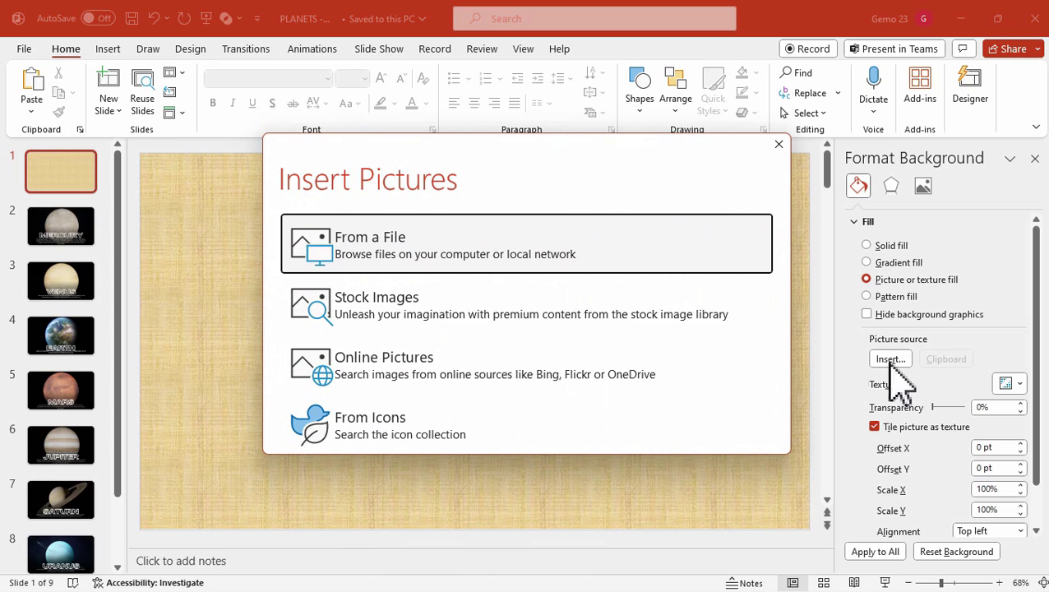
{"action": "left_click", "coordinate": [518, 273]}
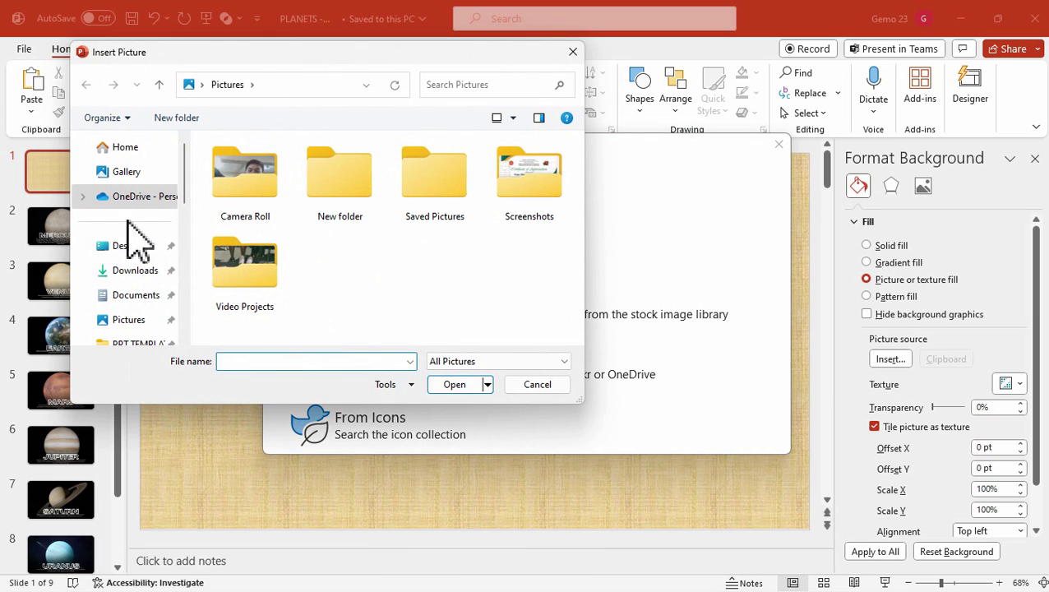
{"action": "left_click", "coordinate": [129, 276]}
{"action": "double_click", "coordinate": [229, 212]}
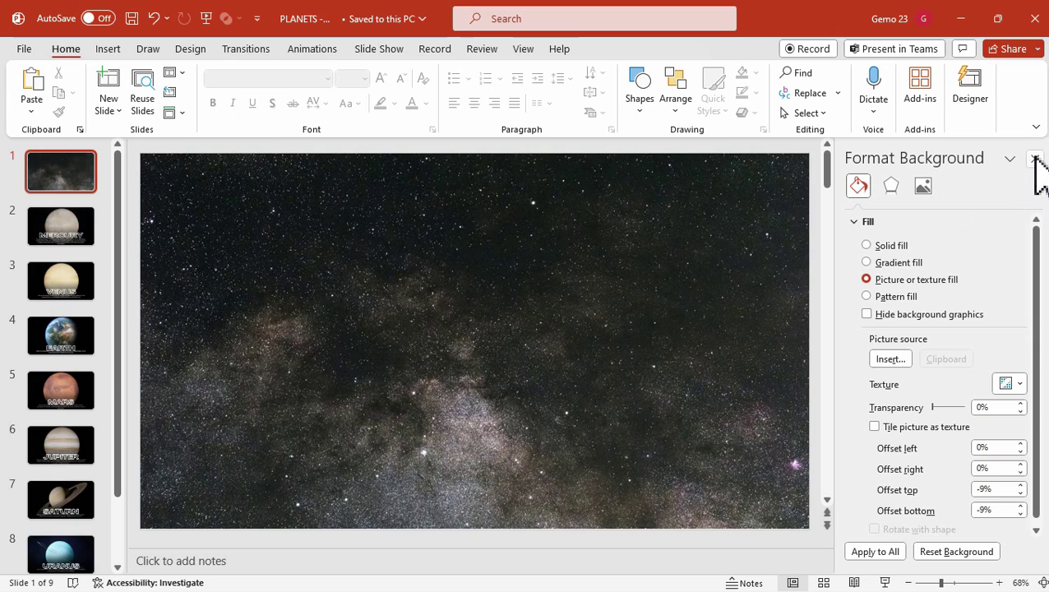
{"action": "left_click", "coordinate": [1034, 158]}
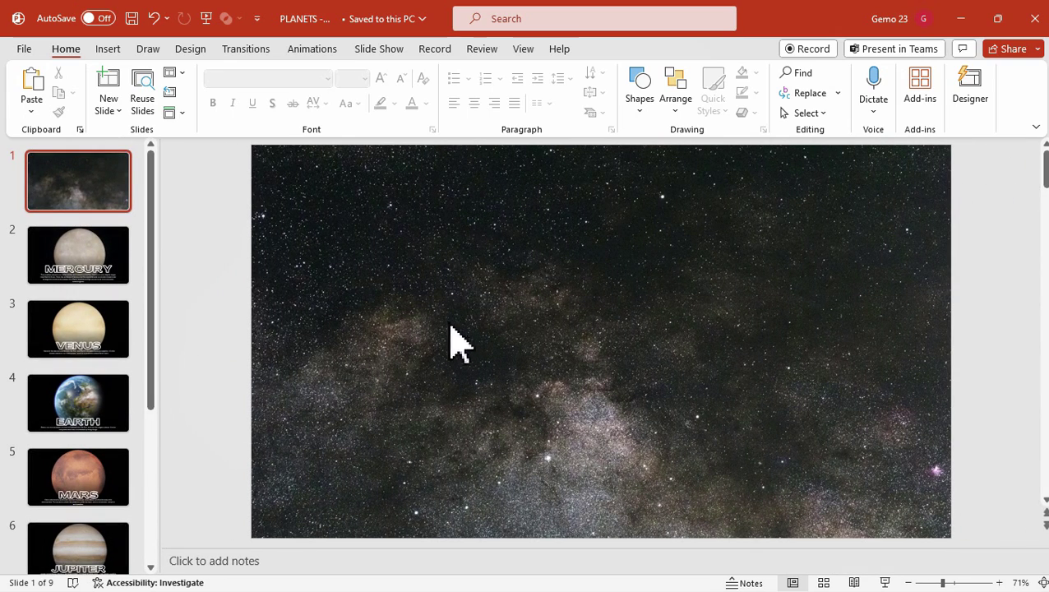
Step: Insert slide zooms for the eight planet slides, Mercury through Neptune
{"action": "left_click", "coordinate": [113, 50]}
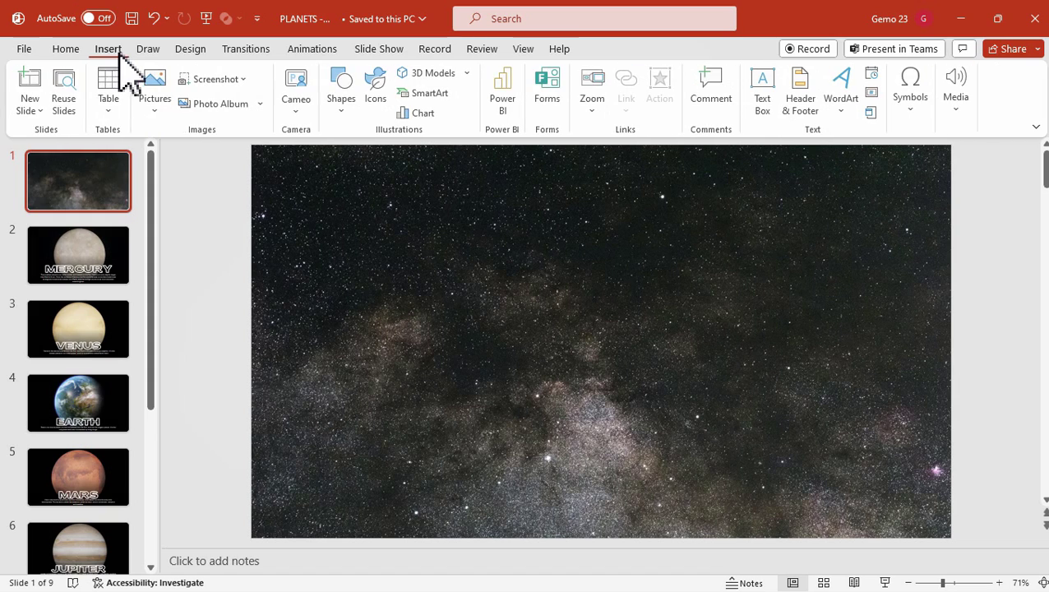
{"action": "left_click", "coordinate": [595, 103]}
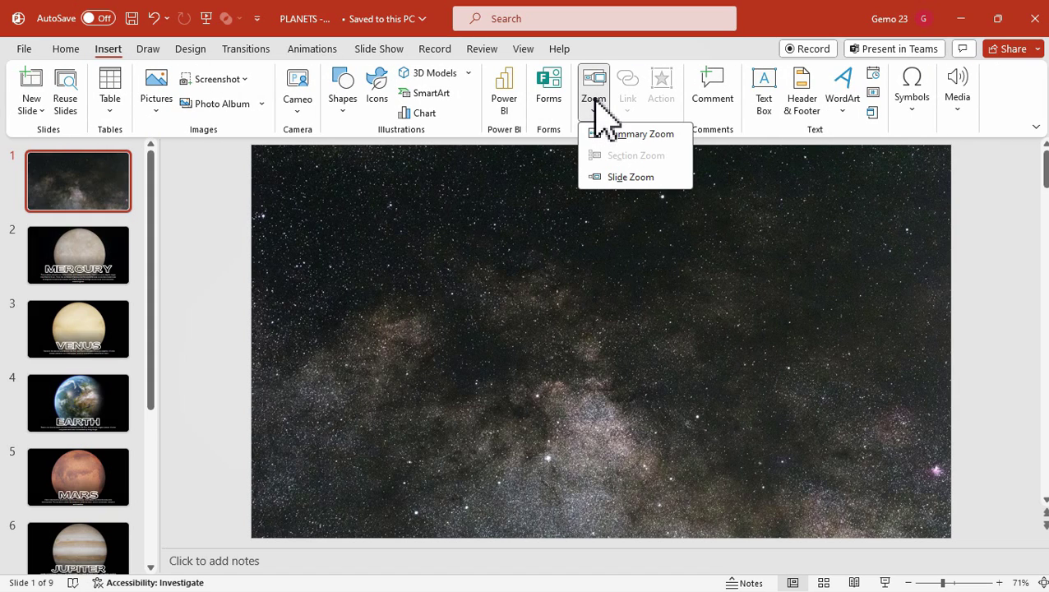
{"action": "left_click", "coordinate": [629, 177]}
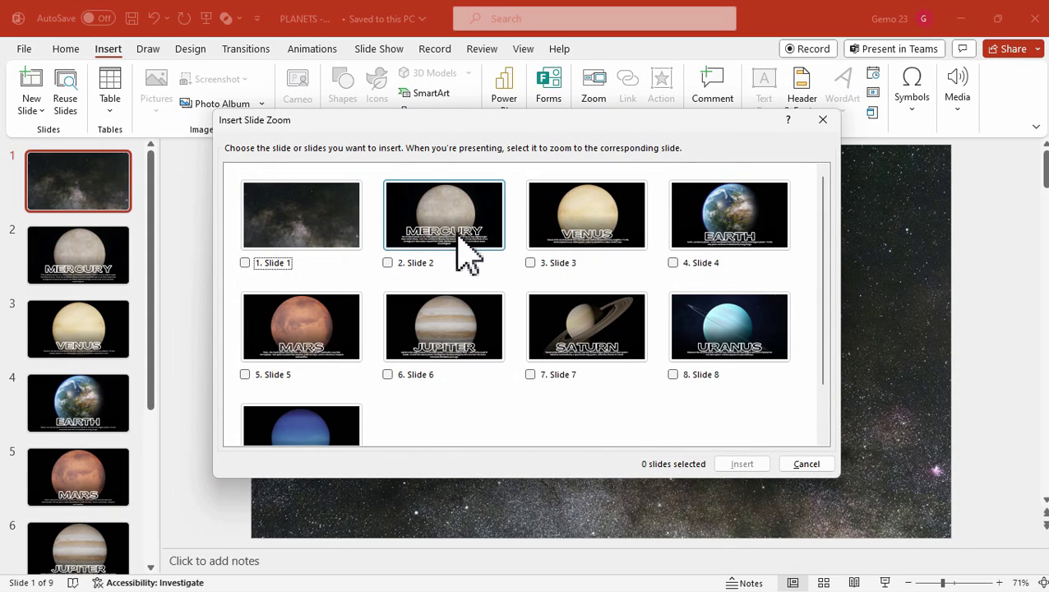
{"action": "left_click", "coordinate": [460, 251]}
{"action": "left_click", "coordinate": [543, 247]}
{"action": "left_click", "coordinate": [725, 240]}
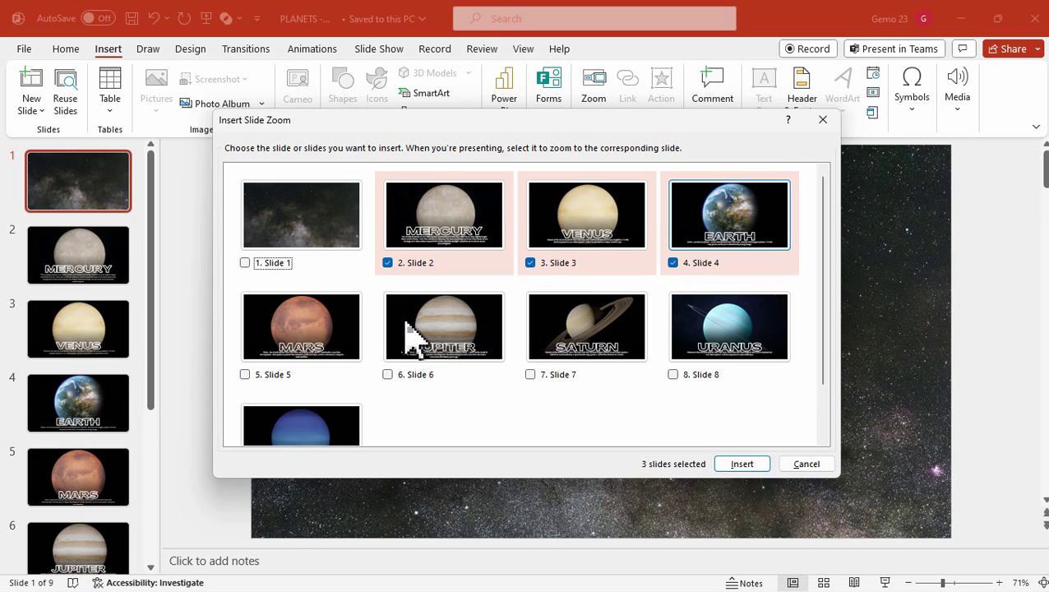
{"action": "left_click", "coordinate": [346, 351]}
{"action": "left_click", "coordinate": [412, 356]}
{"action": "left_click", "coordinate": [562, 351]}
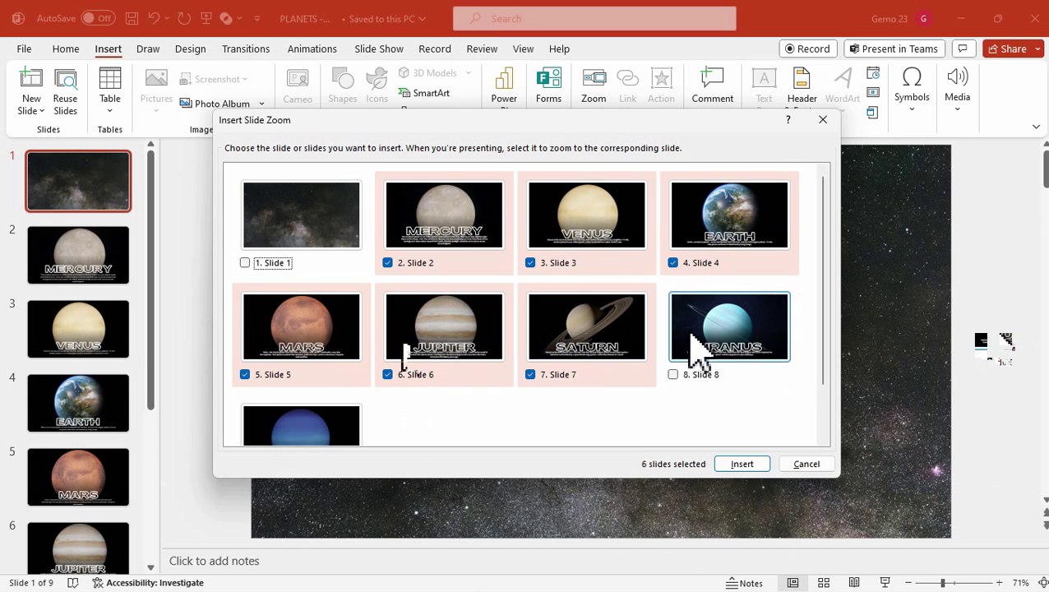
{"action": "left_click", "coordinate": [694, 345]}
{"action": "left_click", "coordinate": [353, 434]}
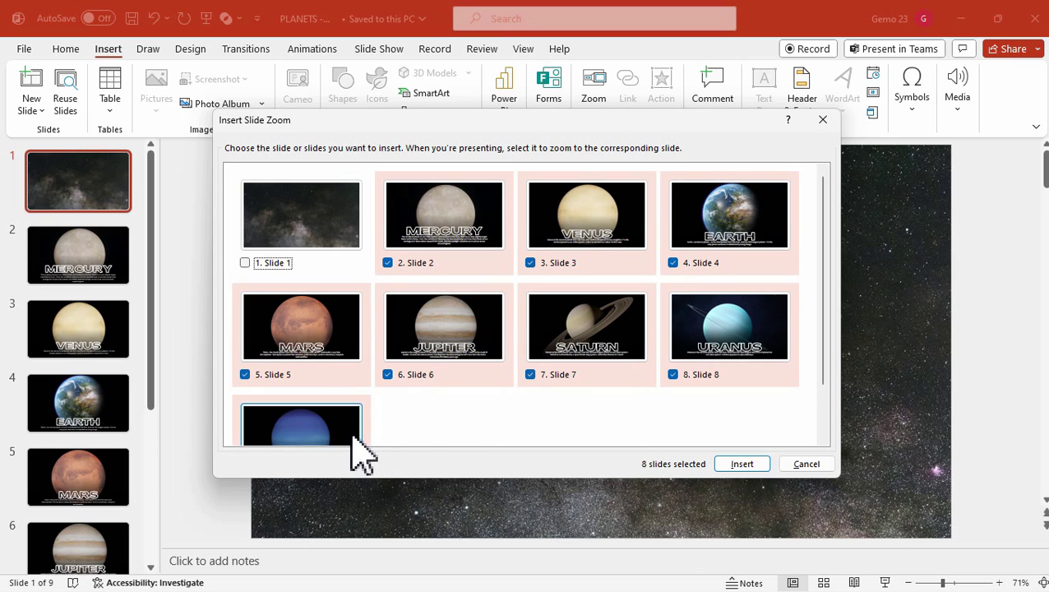
{"action": "left_click", "coordinate": [740, 465]}
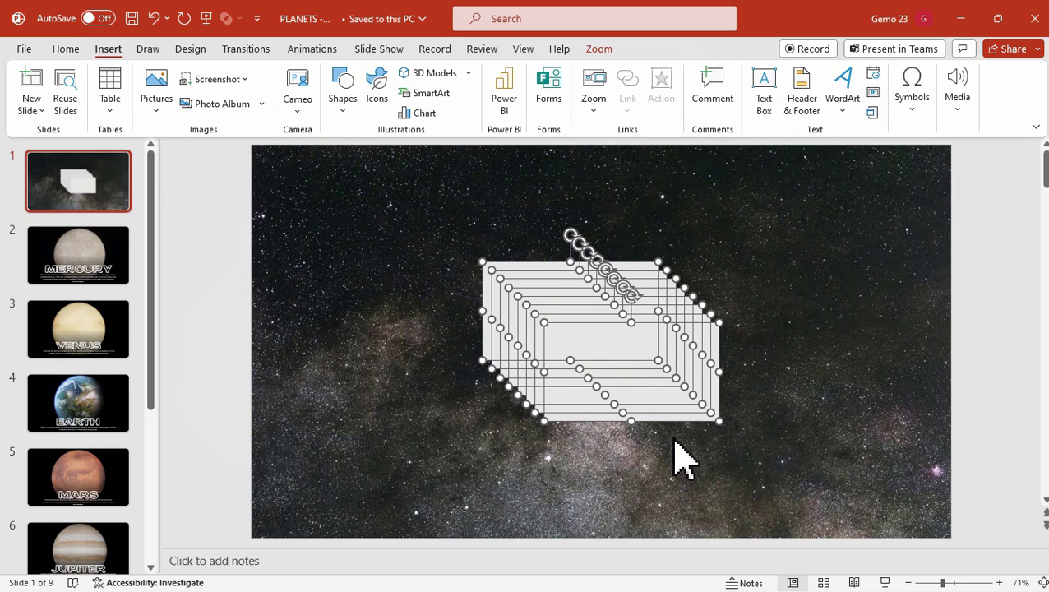
Step: Enlarge the stacked zoom thumbnails to 2.64 by 4.69 inches
{"action": "left_click", "coordinate": [608, 52]}
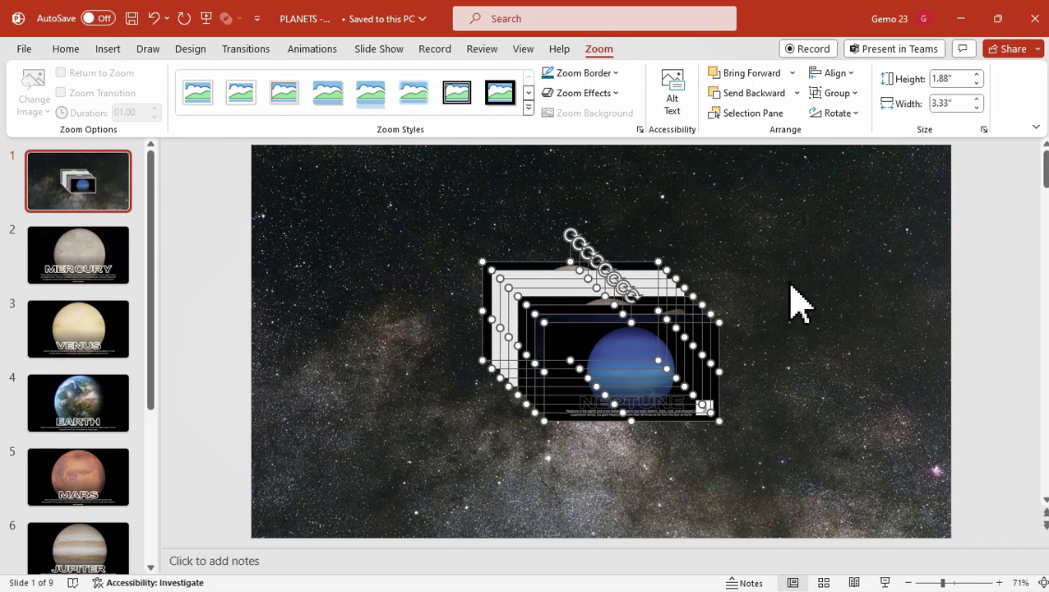
{"action": "left_click_drag", "start_coordinate": [707, 410], "coordinate": [756, 445]}
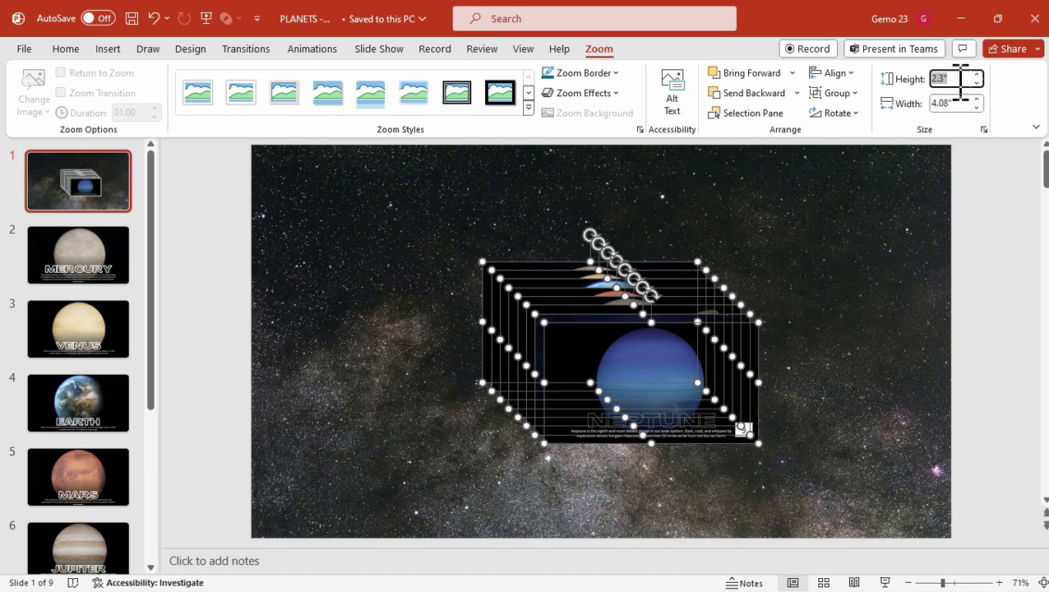
{"action": "key", "text": "Return"}
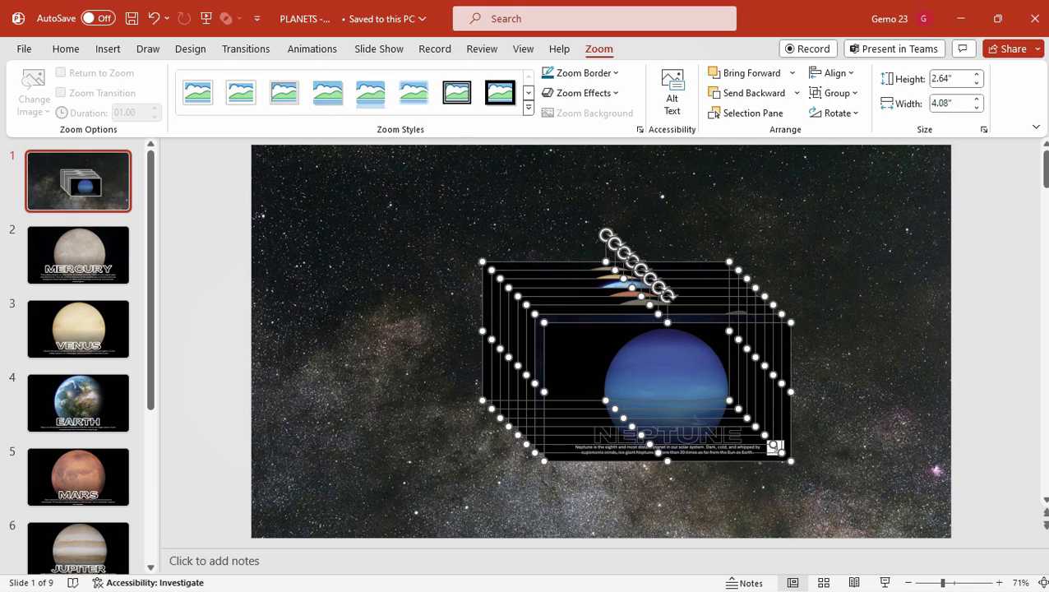
{"action": "left_click", "coordinate": [872, 325]}
Step: Pull the zoom cards apart from the stack and place Earth right of Venus
{"action": "scroll", "coordinate": [826, 330], "scroll_direction": "down", "scroll_amount": 4}
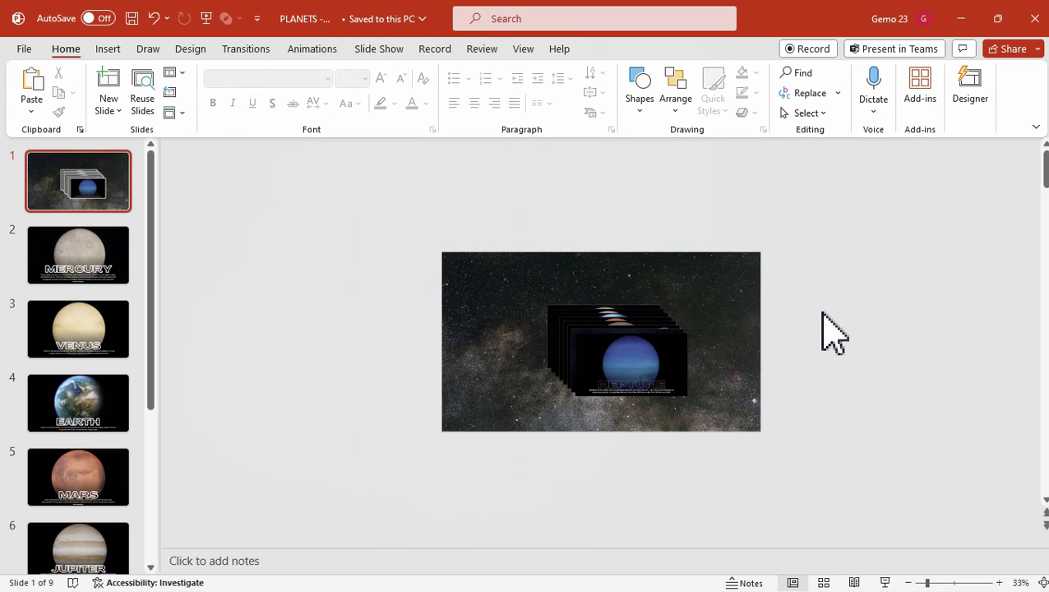
{"action": "left_click_drag", "start_coordinate": [651, 375], "coordinate": [555, 403]}
{"action": "left_click_drag", "start_coordinate": [636, 374], "coordinate": [671, 427]}
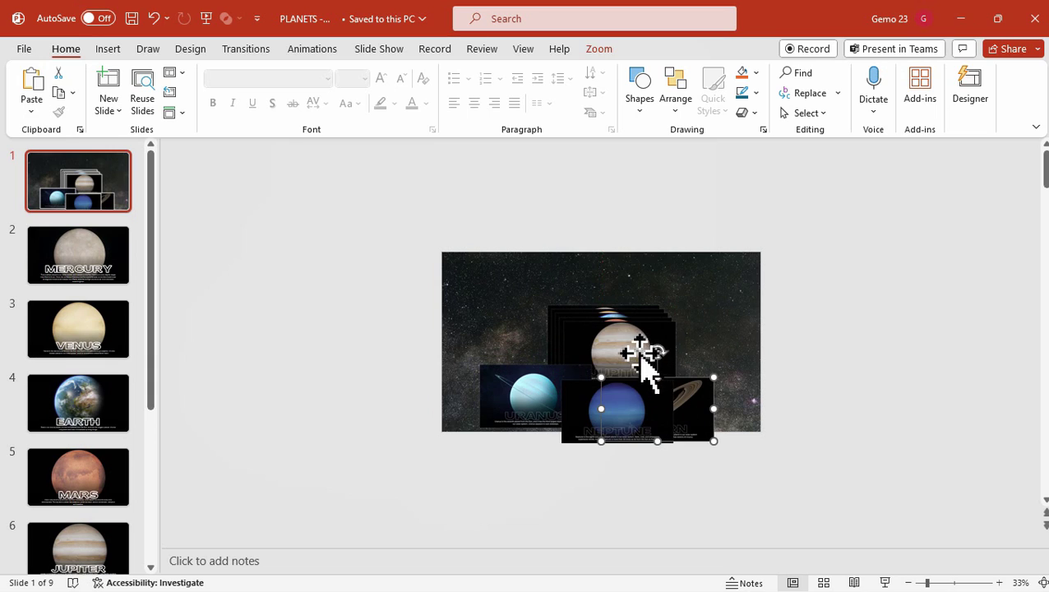
{"action": "left_click_drag", "start_coordinate": [643, 361], "coordinate": [529, 370]}
{"action": "left_click_drag", "start_coordinate": [623, 368], "coordinate": [732, 444]}
{"action": "left_click_drag", "start_coordinate": [612, 349], "coordinate": [533, 464]}
{"action": "left_click", "coordinate": [616, 374]}
{"action": "left_click_drag", "start_coordinate": [615, 374], "coordinate": [737, 346]}
{"action": "left_click_drag", "start_coordinate": [496, 431], "coordinate": [820, 328]}
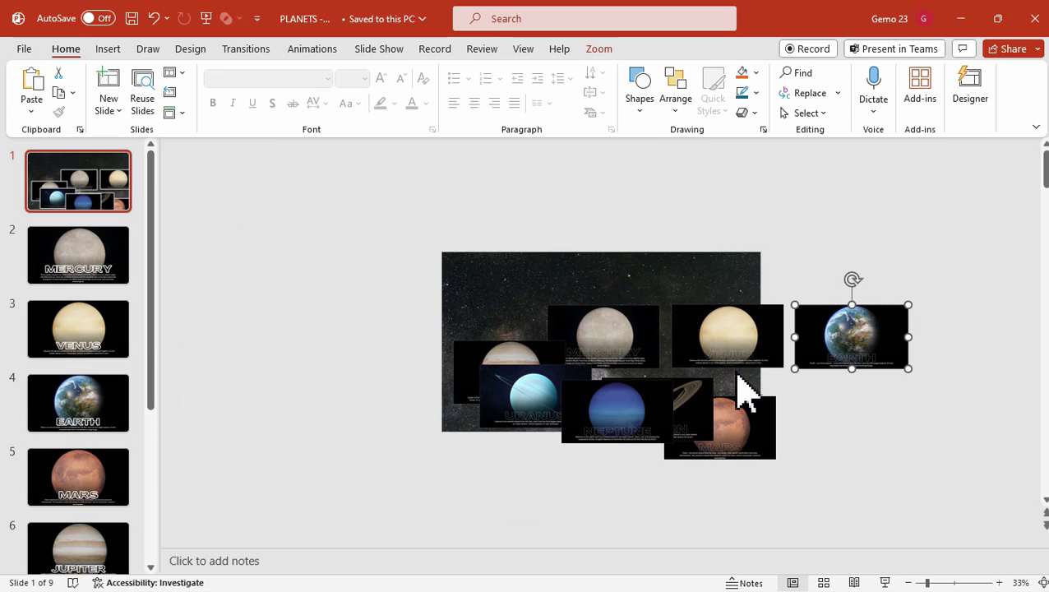
Step: Line up Mars, Jupiter and Saturn to the right of Earth
{"action": "left_click", "coordinate": [501, 361]}
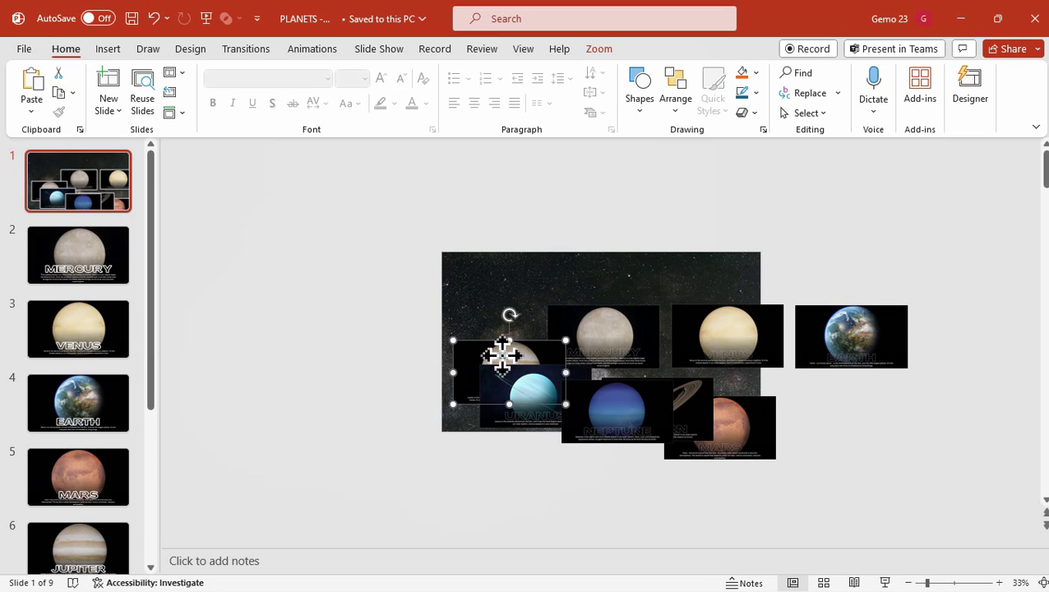
{"action": "left_click_drag", "start_coordinate": [739, 454], "coordinate": [991, 367]}
{"action": "left_click_drag", "start_coordinate": [528, 361], "coordinate": [994, 340]}
{"action": "scroll", "coordinate": [913, 281], "scroll_direction": "down", "scroll_amount": 1}
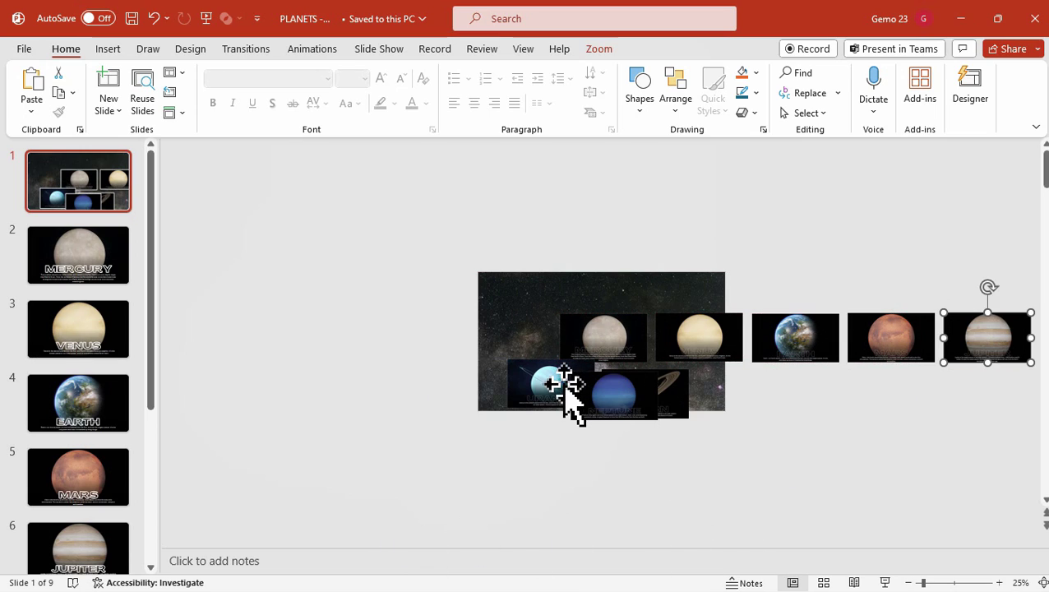
{"action": "scroll", "coordinate": [737, 439], "scroll_direction": "up", "scroll_amount": 1}
{"action": "left_click_drag", "start_coordinate": [569, 419], "coordinate": [953, 427]}
{"action": "scroll", "coordinate": [953, 427], "scroll_direction": "down", "scroll_amount": 1}
{"action": "left_click_drag", "start_coordinate": [983, 375], "coordinate": [1027, 338]}
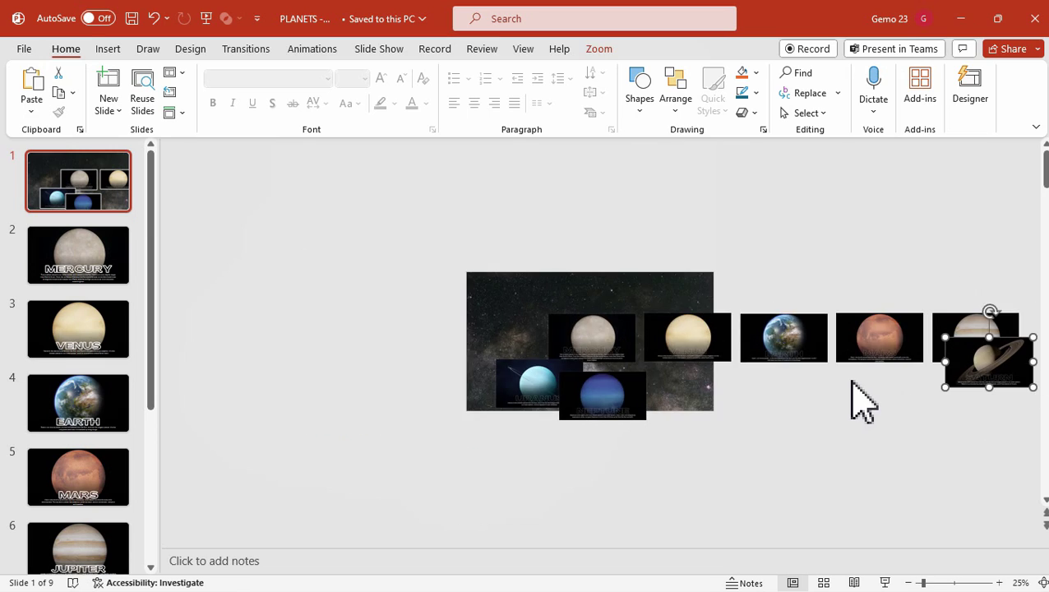
{"action": "scroll", "coordinate": [855, 378], "scroll_direction": "down", "scroll_amount": 1}
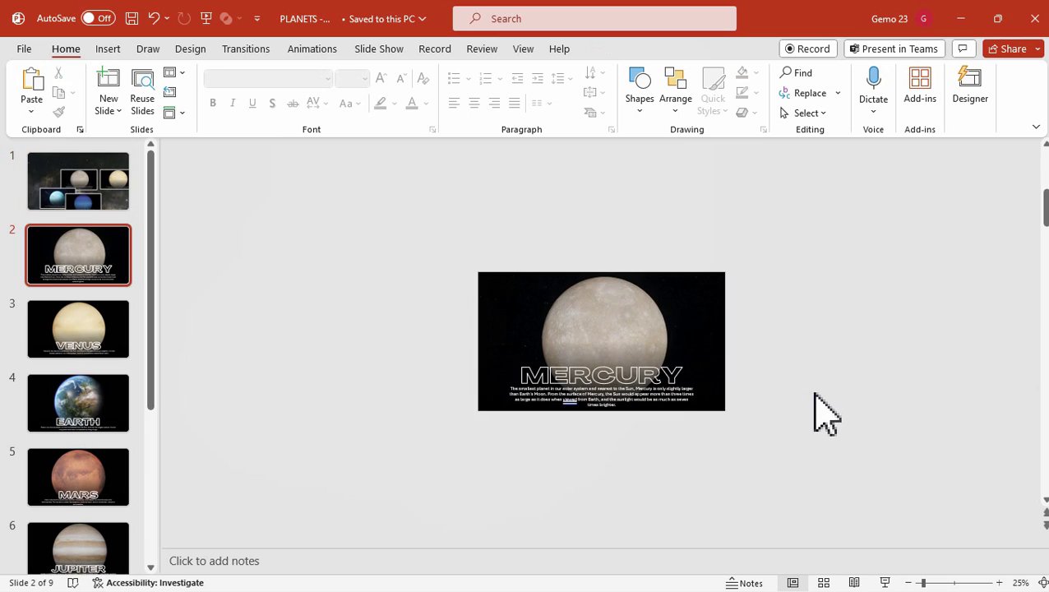
Step: Nudge Saturn, place Uranus after it, and marquee-select the finished row
{"action": "left_click", "coordinate": [66, 197]}
{"action": "scroll", "coordinate": [879, 379], "scroll_direction": "down", "scroll_amount": 2}
{"action": "left_click", "coordinate": [758, 344]}
{"action": "left_click_drag", "start_coordinate": [757, 345], "coordinate": [787, 345]}
{"action": "left_click_drag", "start_coordinate": [578, 360], "coordinate": [854, 342]}
{"action": "scroll", "coordinate": [831, 382], "scroll_direction": "up", "scroll_amount": 2}
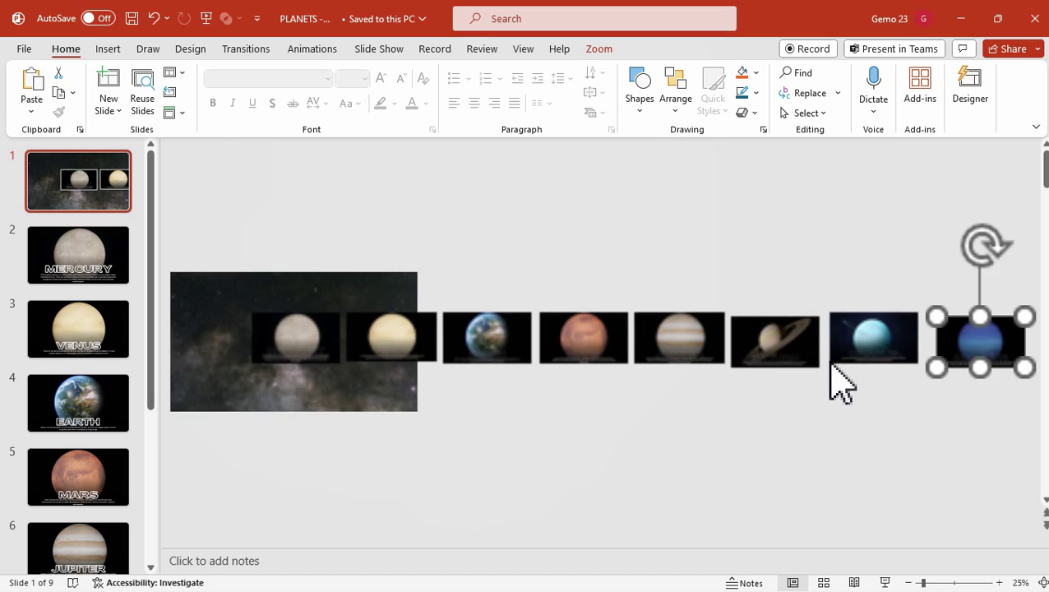
{"action": "left_click", "coordinate": [779, 290]}
{"action": "left_click_drag", "start_coordinate": [244, 238], "coordinate": [1040, 490]}
Step: Add Neptune to the selection and remove the outline from all eight zooms
{"action": "left_click", "coordinate": [998, 350], "text": "shift"}
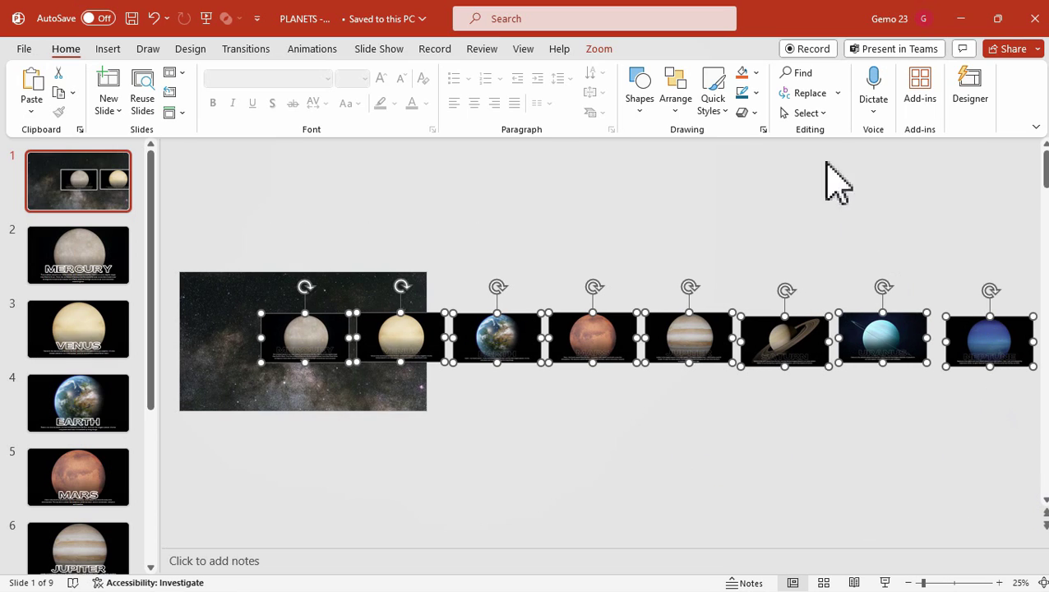
{"action": "left_click", "coordinate": [608, 50]}
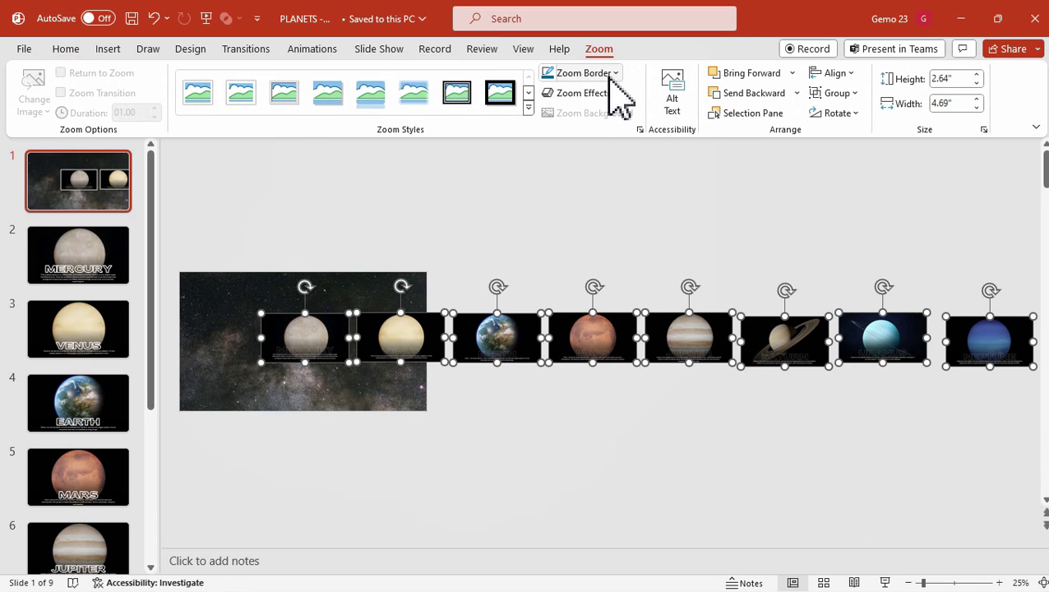
{"action": "left_click", "coordinate": [604, 74]}
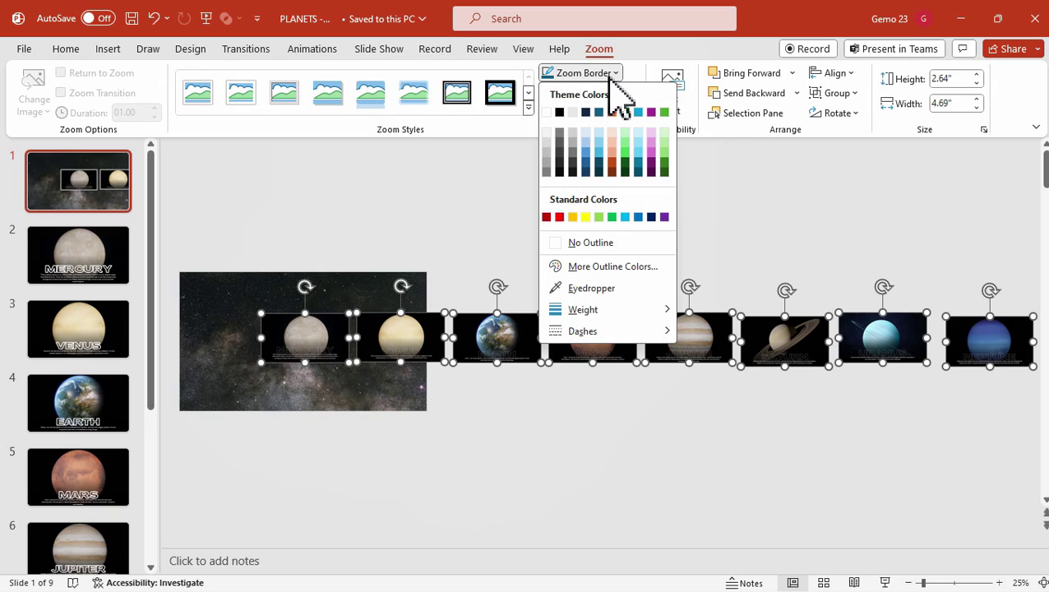
{"action": "left_click", "coordinate": [604, 244]}
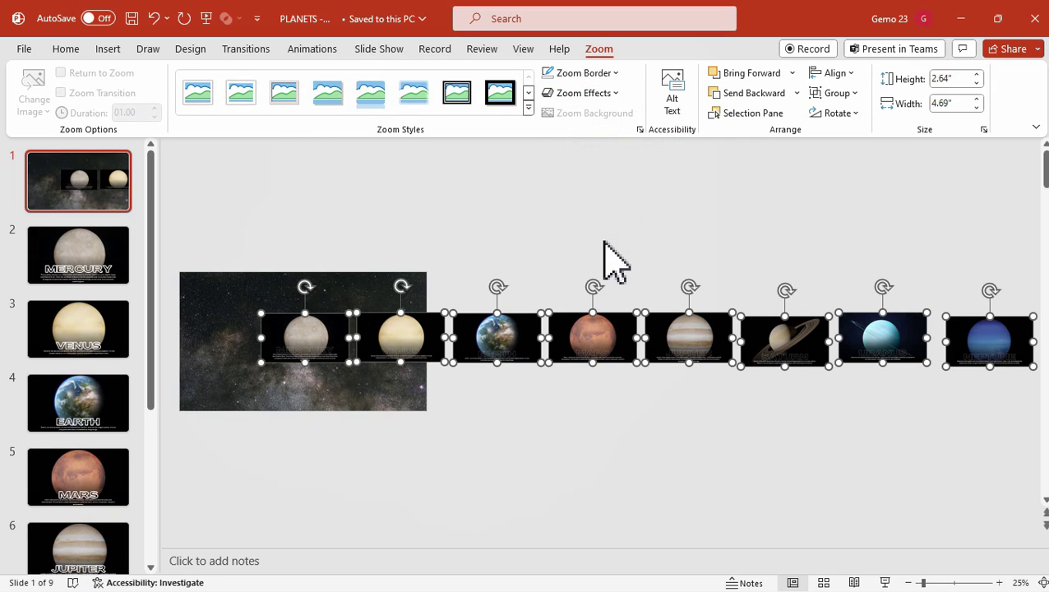
Step: Distribute the thumbnails horizontally and align them to the middle
{"action": "left_click", "coordinate": [832, 74]}
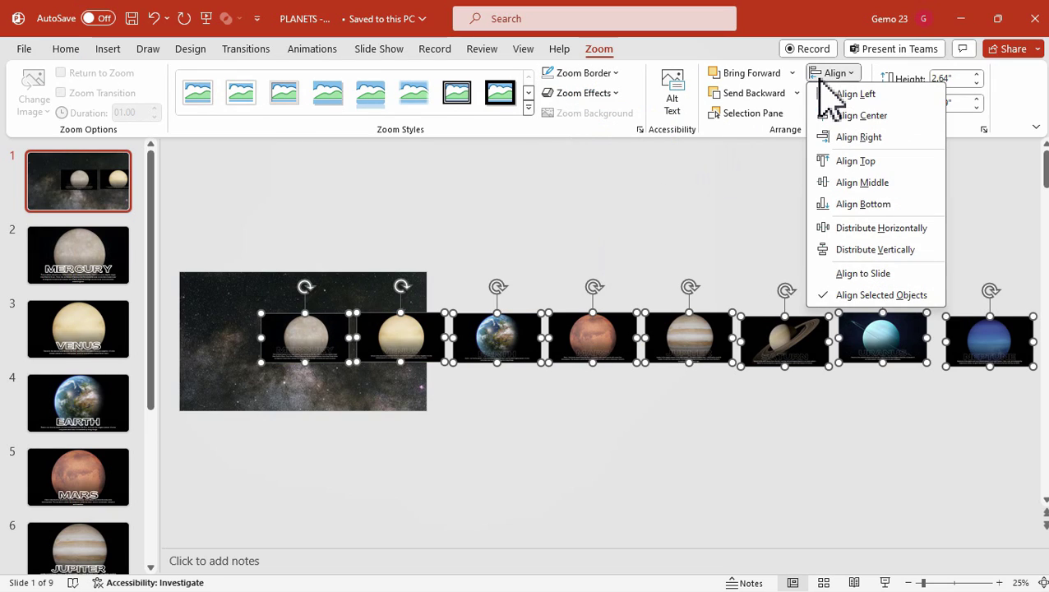
{"action": "left_click", "coordinate": [865, 227]}
{"action": "left_click", "coordinate": [840, 76]}
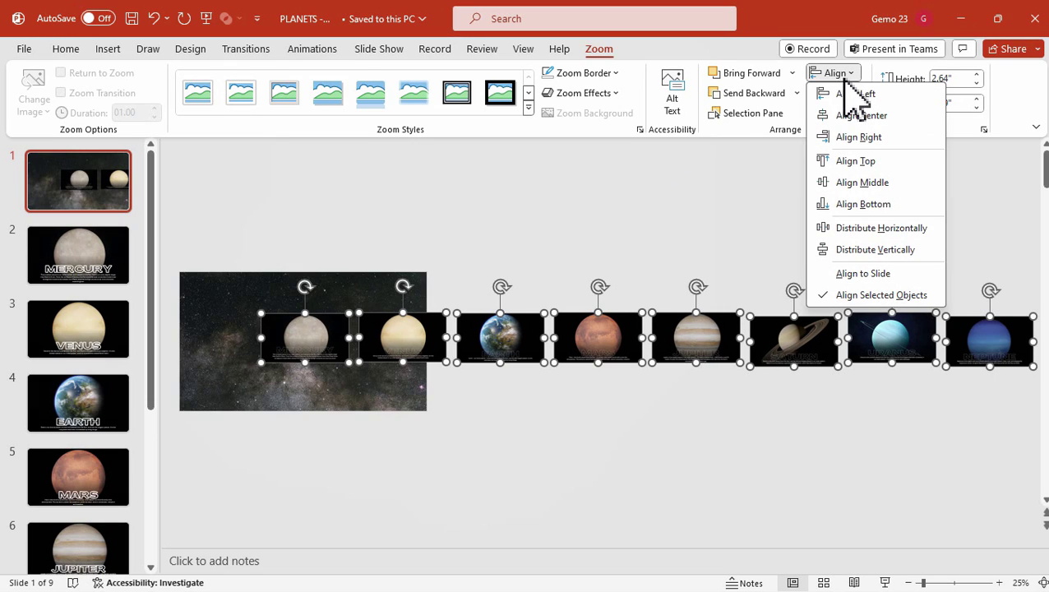
{"action": "left_click", "coordinate": [863, 116]}
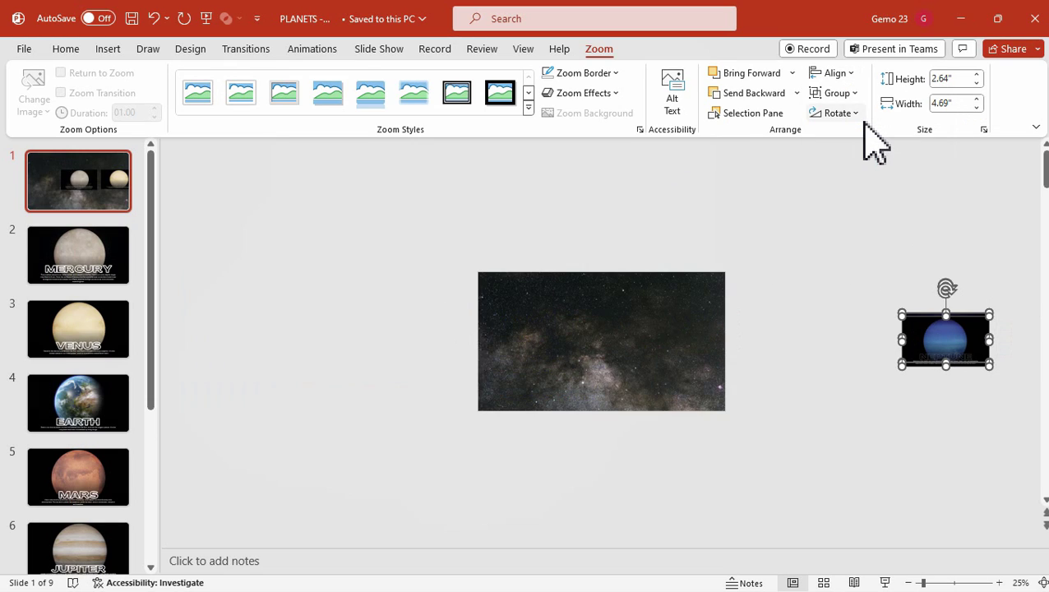
{"action": "left_click", "coordinate": [846, 76]}
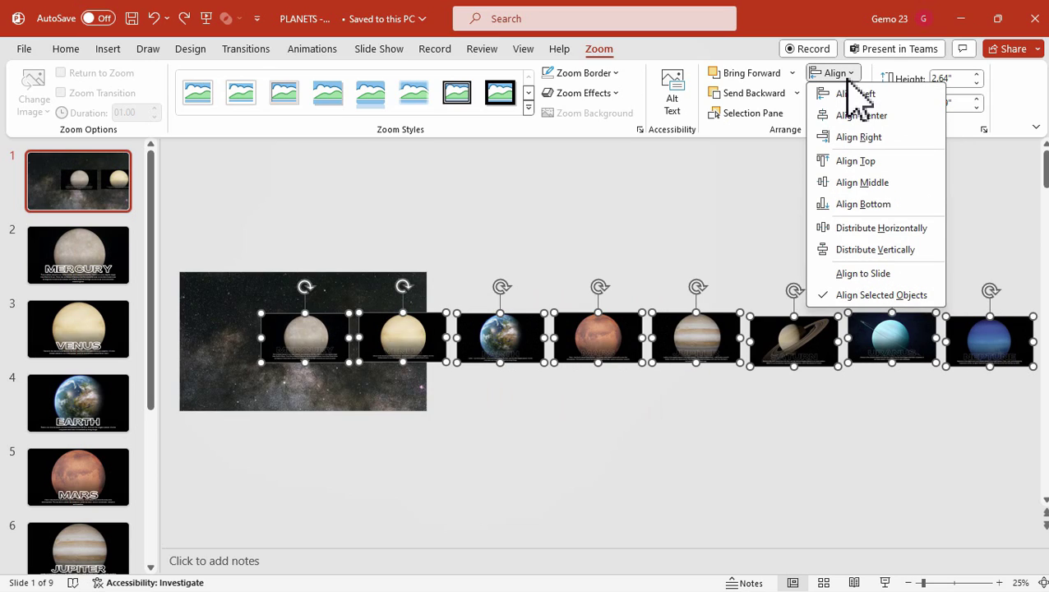
{"action": "left_click", "coordinate": [836, 182]}
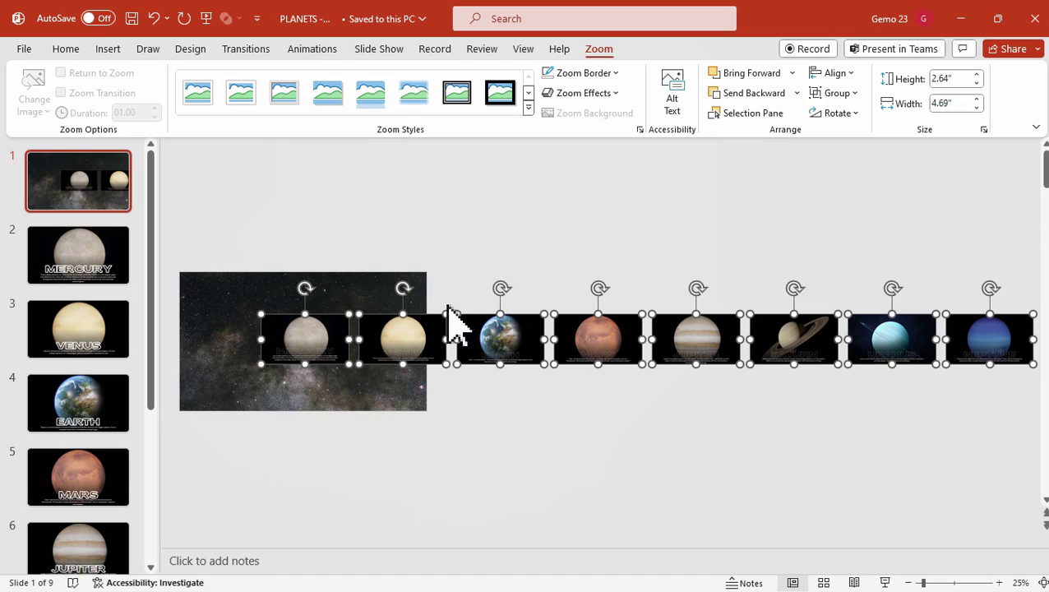
Step: Give all the zoom thumbnails a blue glow
{"action": "left_click", "coordinate": [605, 93]}
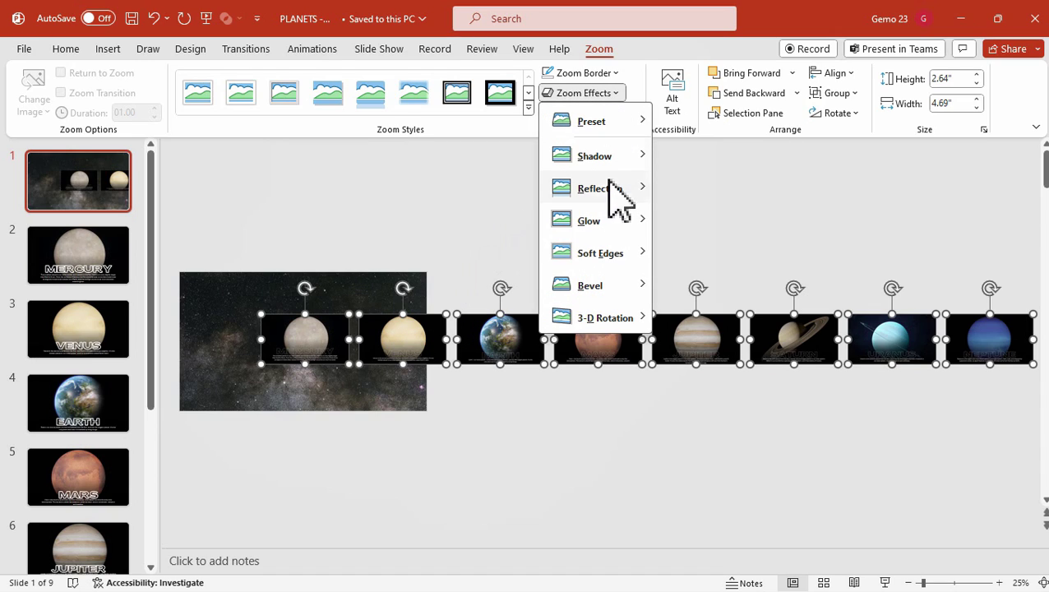
{"action": "mouse_move", "coordinate": [612, 222]}
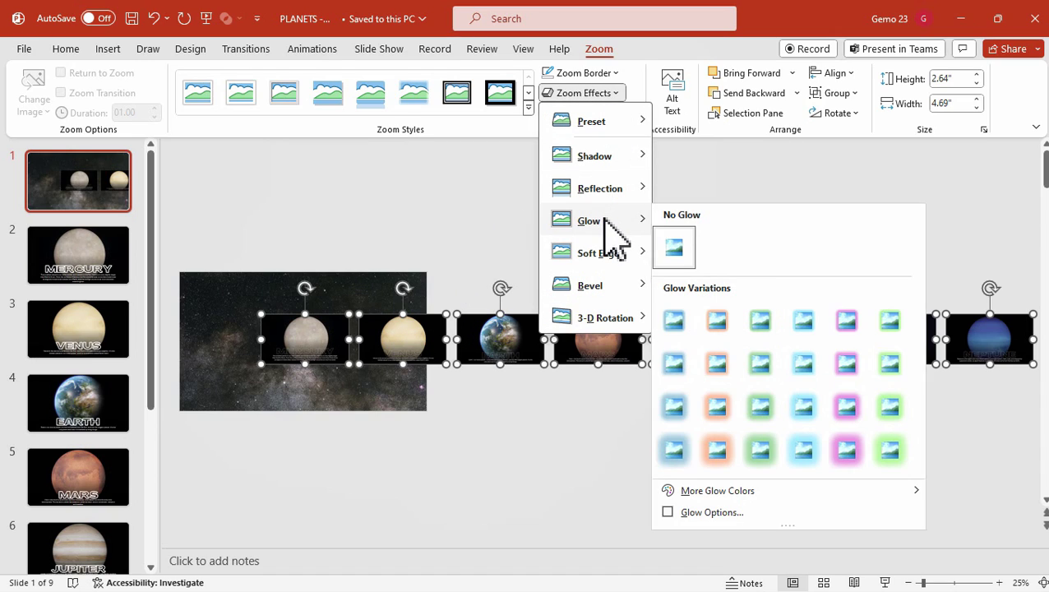
{"action": "left_click", "coordinate": [673, 457]}
{"action": "left_click", "coordinate": [328, 393]}
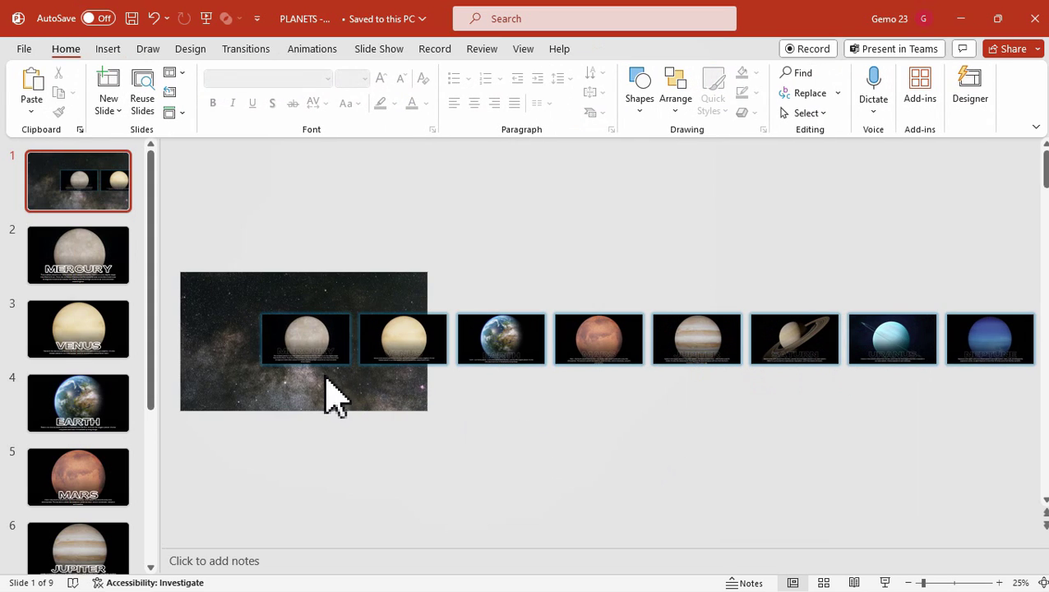
{"action": "scroll", "coordinate": [322, 391], "scroll_direction": "up", "scroll_amount": 3}
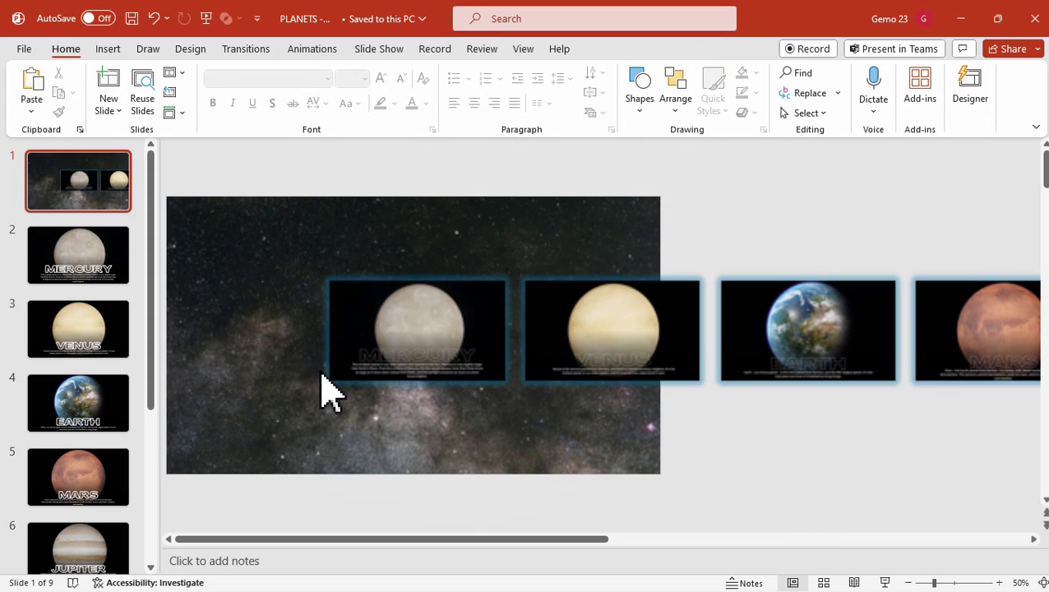
Step: Give the Mercury zoom an orange glow and the Venus zoom a gold glow
{"action": "left_click", "coordinate": [426, 352]}
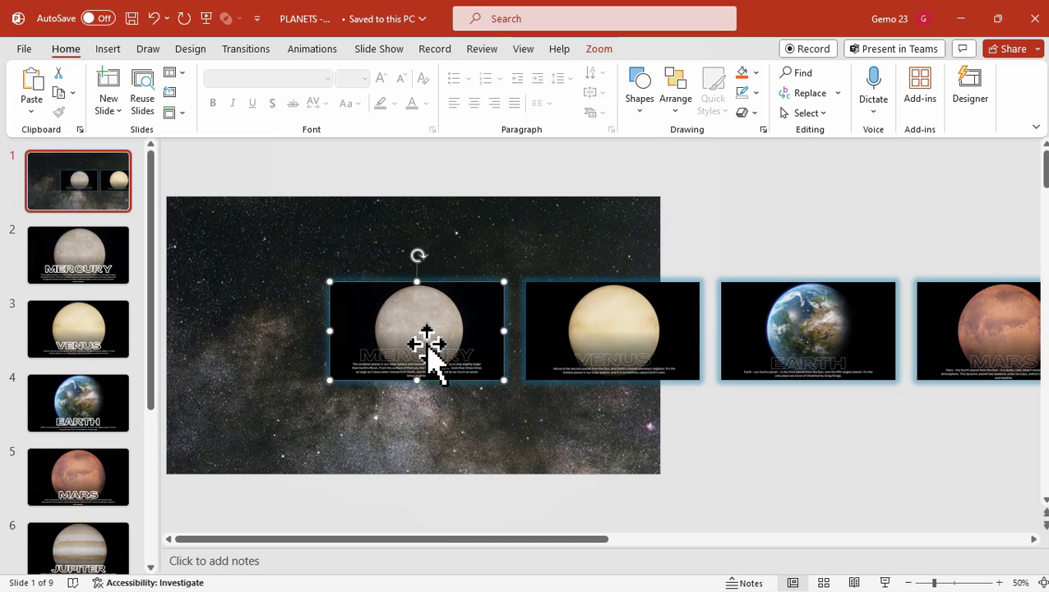
{"action": "left_click", "coordinate": [598, 49]}
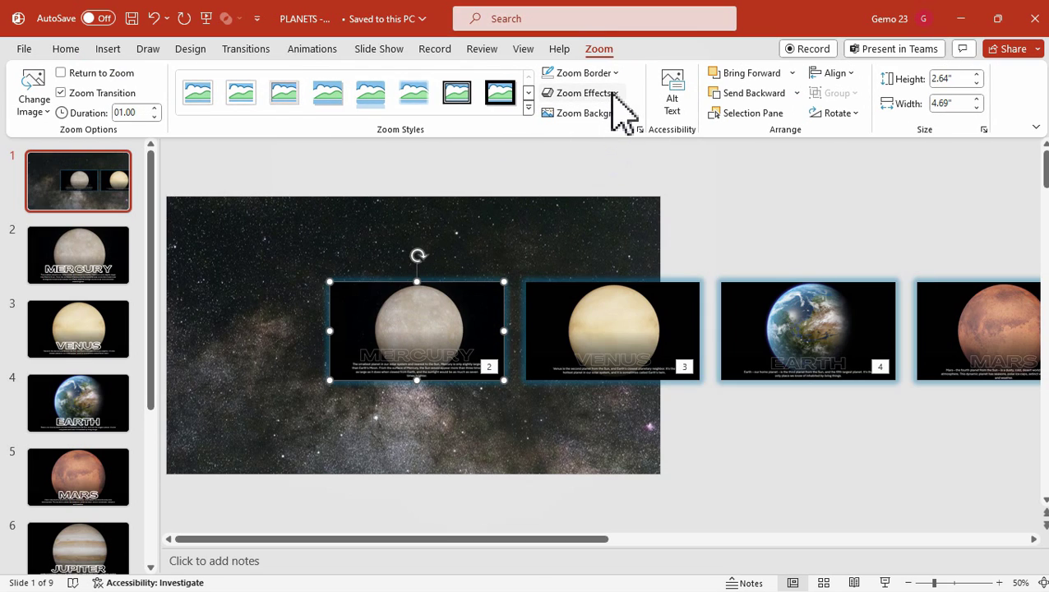
{"action": "left_click", "coordinate": [612, 93]}
{"action": "mouse_move", "coordinate": [620, 223]}
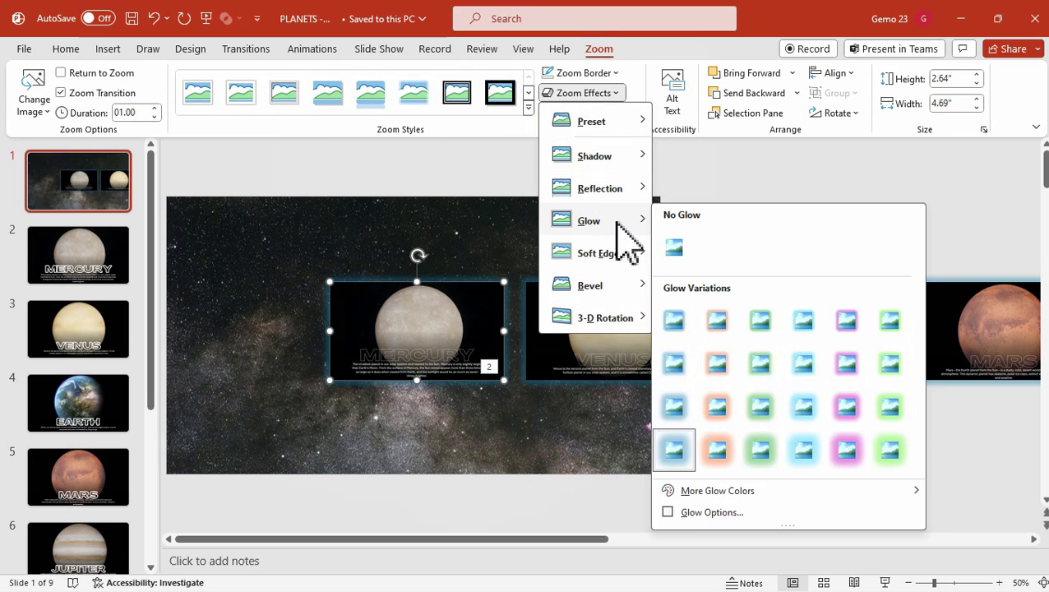
{"action": "left_click", "coordinate": [715, 450]}
{"action": "left_click", "coordinate": [661, 297]}
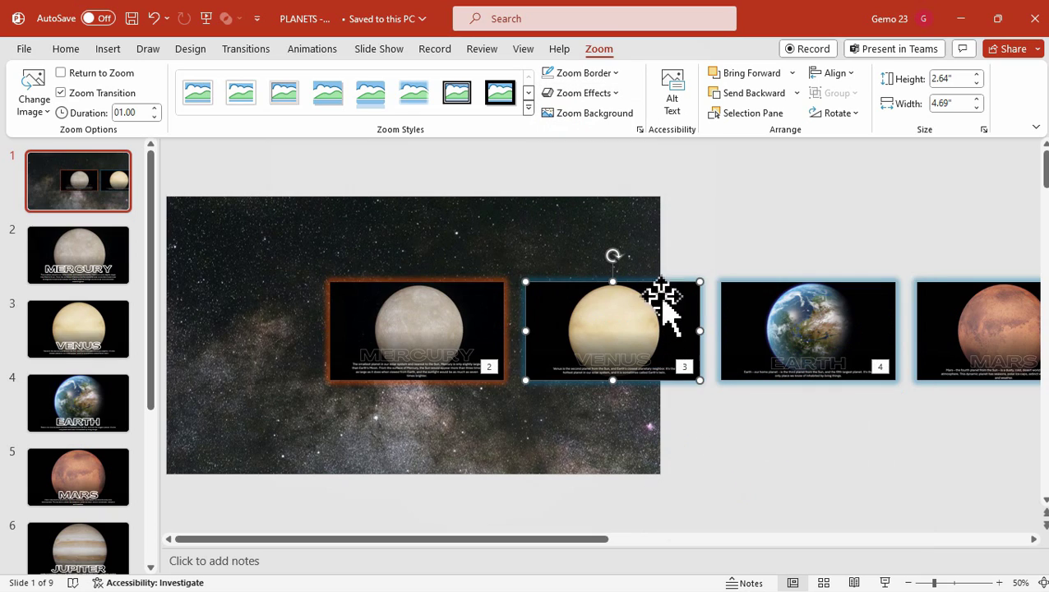
{"action": "left_click", "coordinate": [612, 93]}
{"action": "mouse_move", "coordinate": [620, 220]}
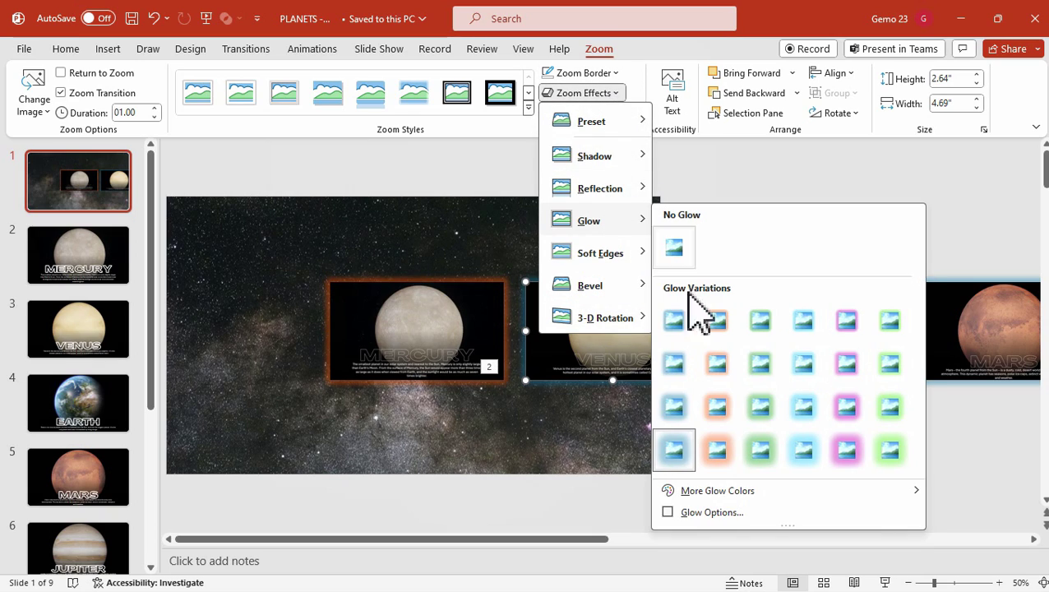
{"action": "mouse_move", "coordinate": [717, 495]}
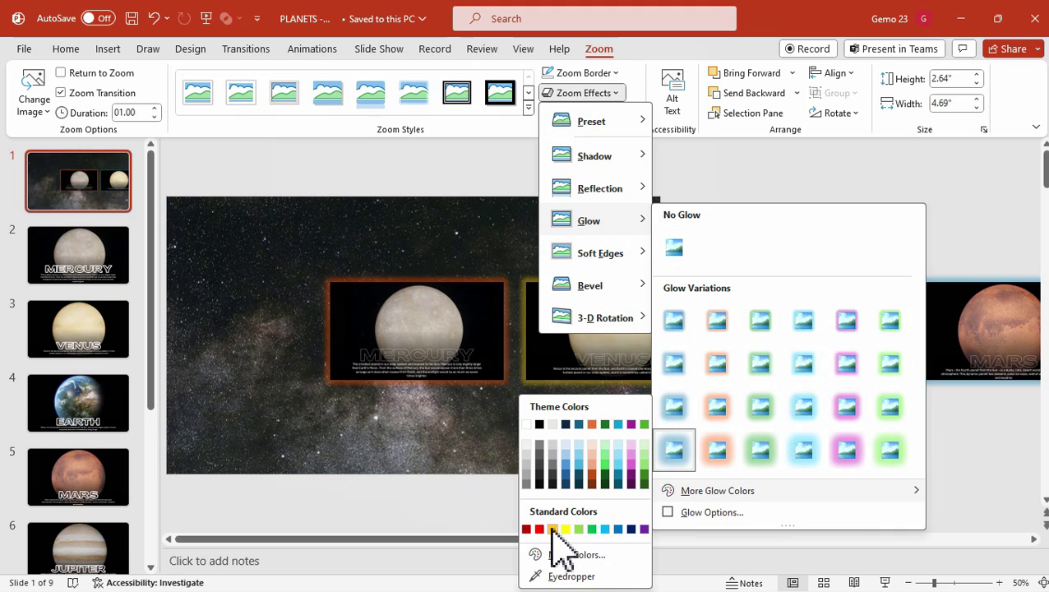
{"action": "left_click", "coordinate": [552, 528]}
Step: Give the Mars zoom an orange glow
{"action": "left_click", "coordinate": [832, 308]}
{"action": "left_click_drag", "start_coordinate": [598, 539], "coordinate": [695, 539]}
{"action": "left_click_drag", "start_coordinate": [612, 542], "coordinate": [724, 542]}
{"action": "left_click", "coordinate": [613, 305]}
{"action": "left_click", "coordinate": [590, 73]}
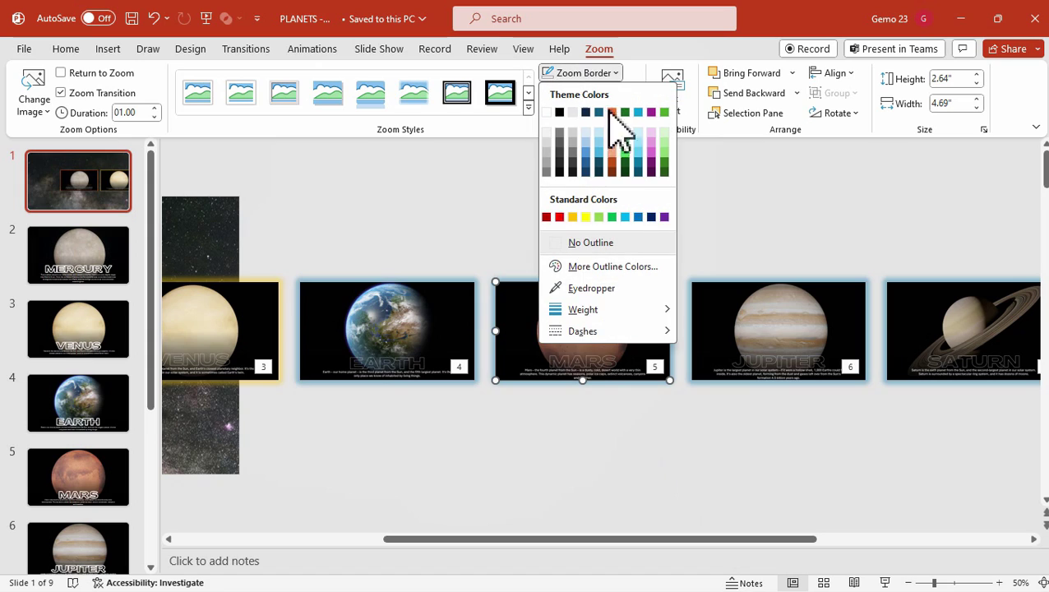
{"action": "left_click", "coordinate": [597, 75]}
{"action": "left_click", "coordinate": [602, 92]}
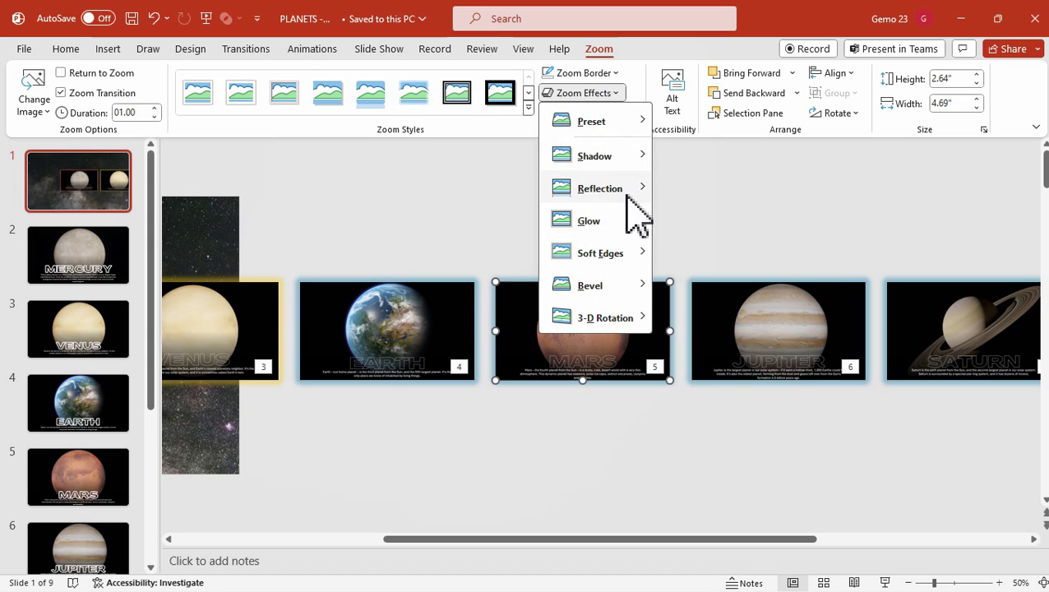
{"action": "mouse_move", "coordinate": [627, 216]}
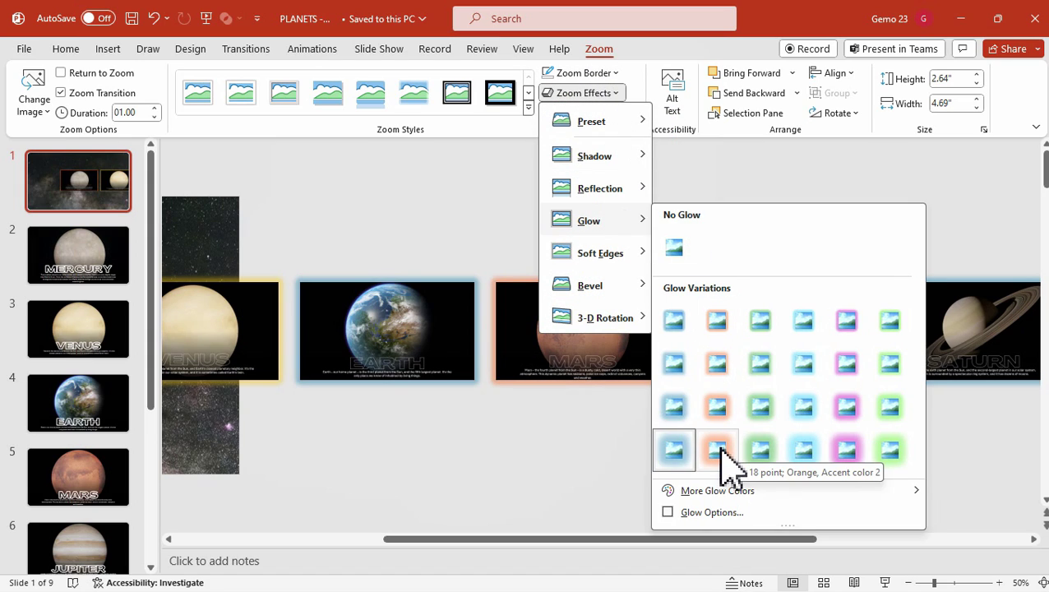
{"action": "mouse_move", "coordinate": [698, 491]}
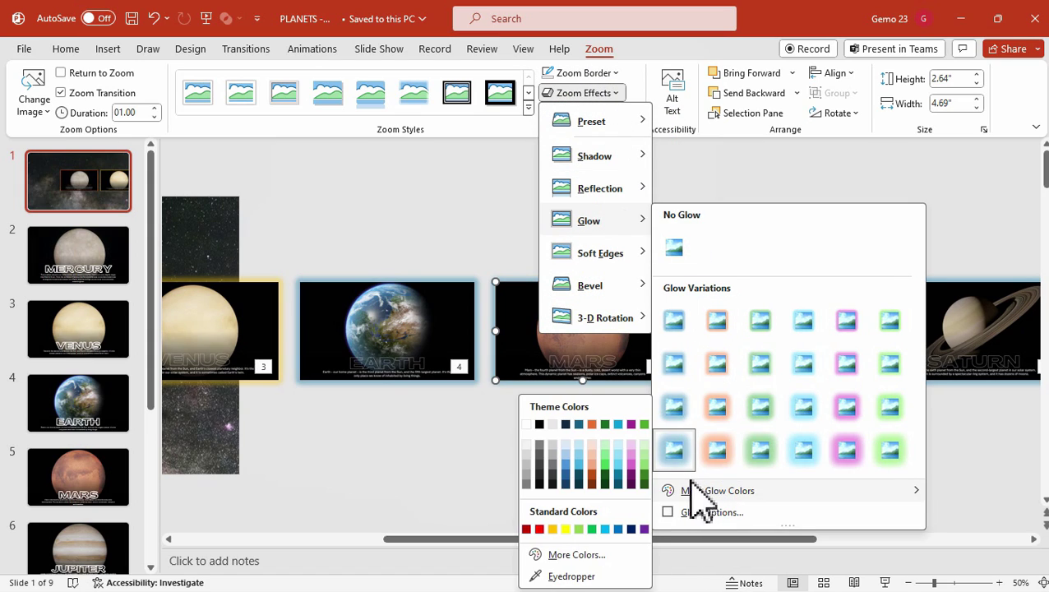
{"action": "left_click", "coordinate": [593, 483]}
Step: Give the Jupiter zoom an orange glow
{"action": "left_click", "coordinate": [760, 345]}
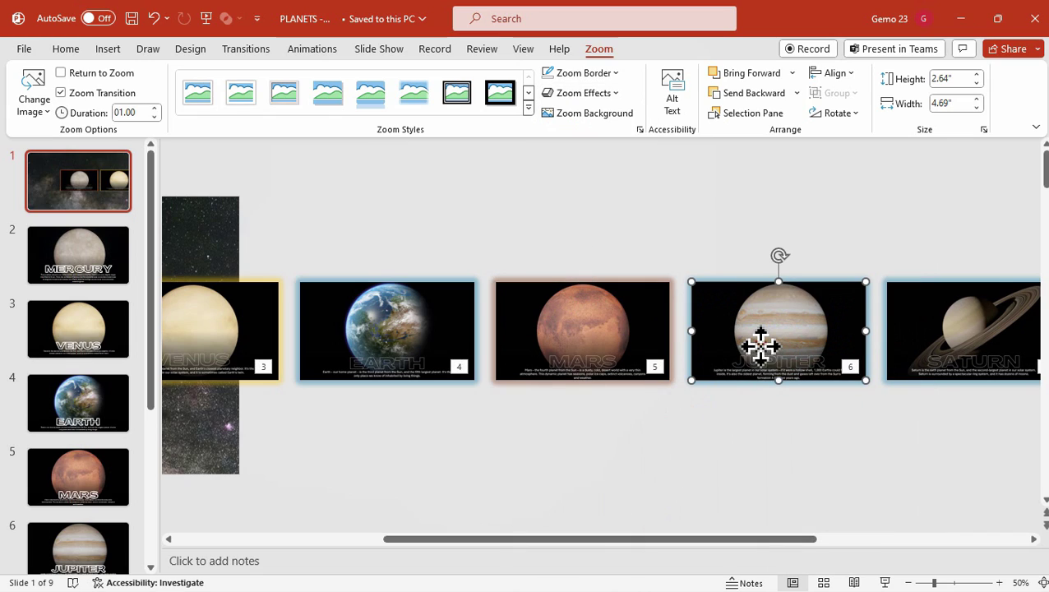
{"action": "left_click", "coordinate": [606, 94]}
{"action": "mouse_move", "coordinate": [604, 223]}
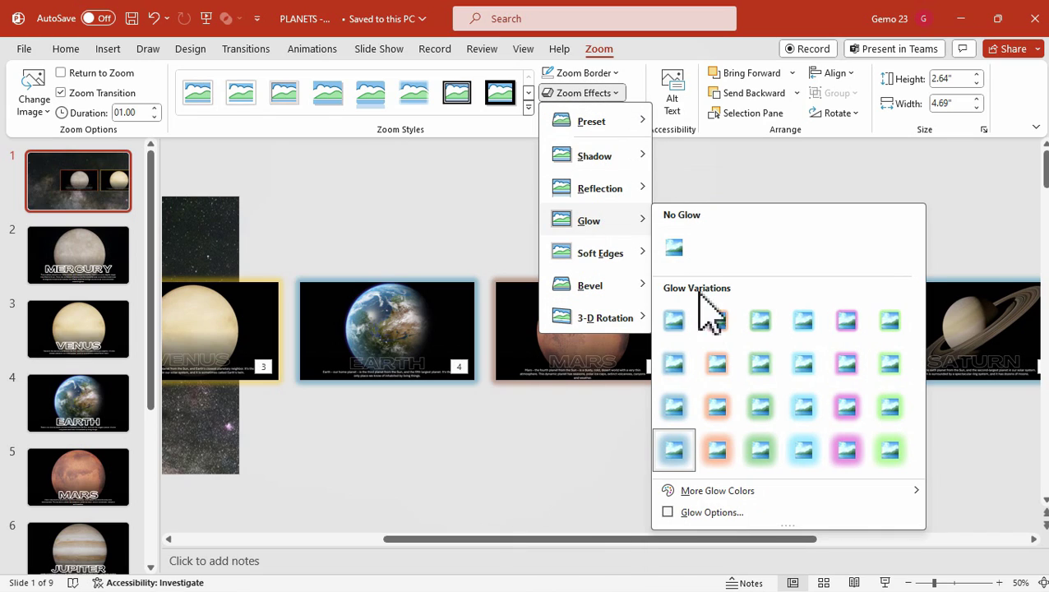
{"action": "mouse_move", "coordinate": [681, 489]}
{"action": "left_click", "coordinate": [594, 487]}
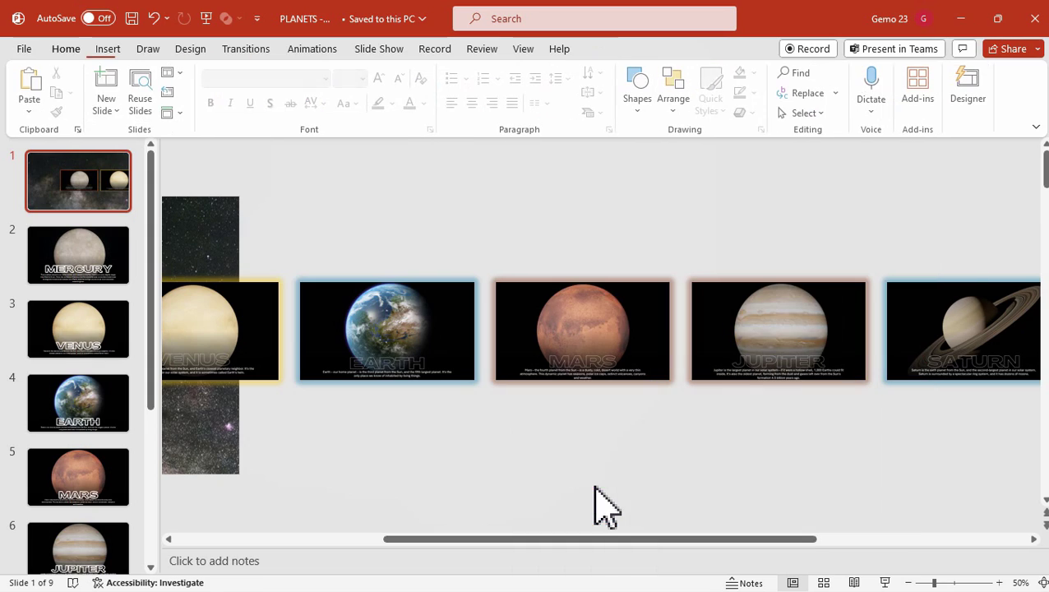
{"action": "left_click_drag", "start_coordinate": [703, 539], "coordinate": [801, 540]}
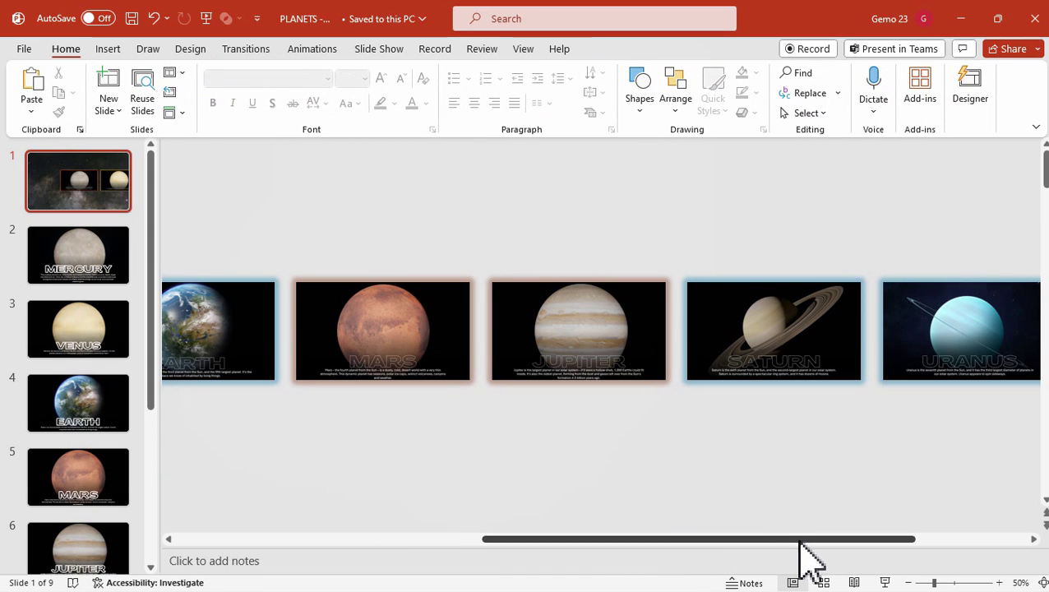
{"action": "left_click", "coordinate": [613, 344]}
{"action": "left_click", "coordinate": [604, 94]}
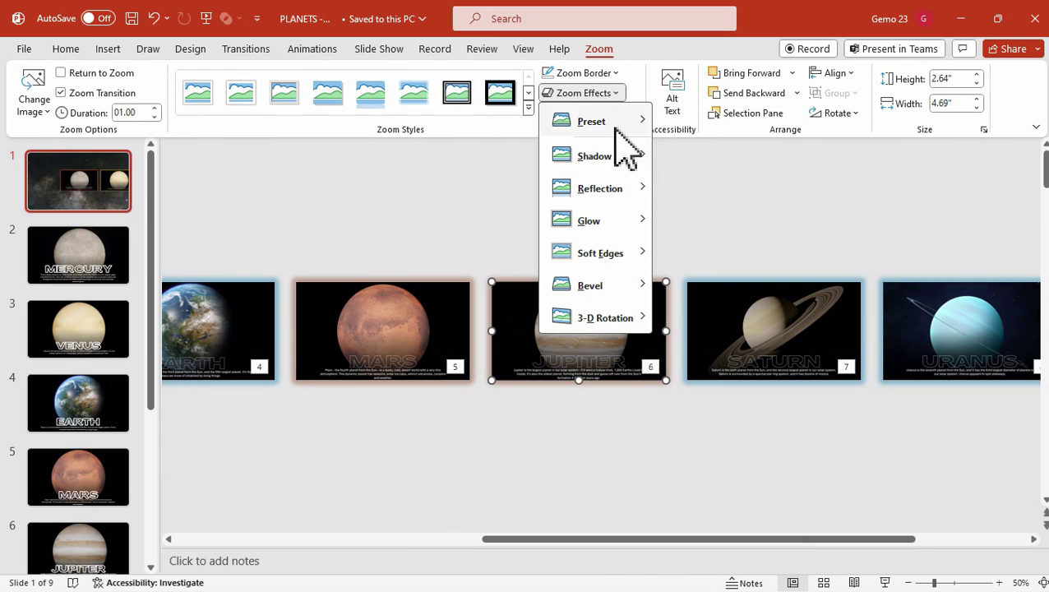
{"action": "mouse_move", "coordinate": [616, 228]}
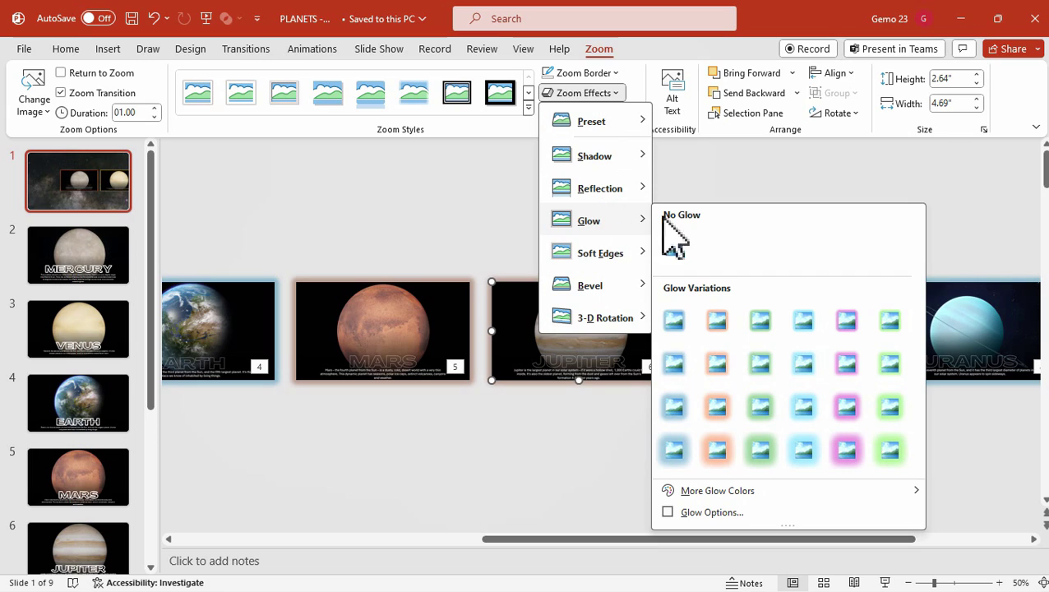
{"action": "left_click", "coordinate": [717, 450]}
Step: Give the Saturn zoom a gold glow
{"action": "left_click", "coordinate": [777, 324]}
{"action": "left_click", "coordinate": [590, 93]}
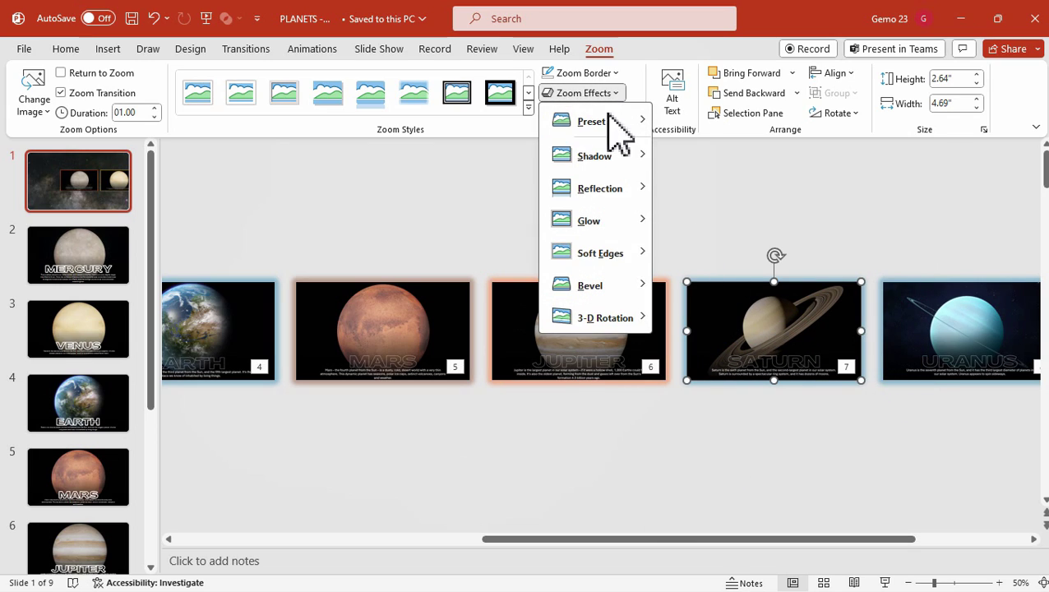
{"action": "mouse_move", "coordinate": [601, 221]}
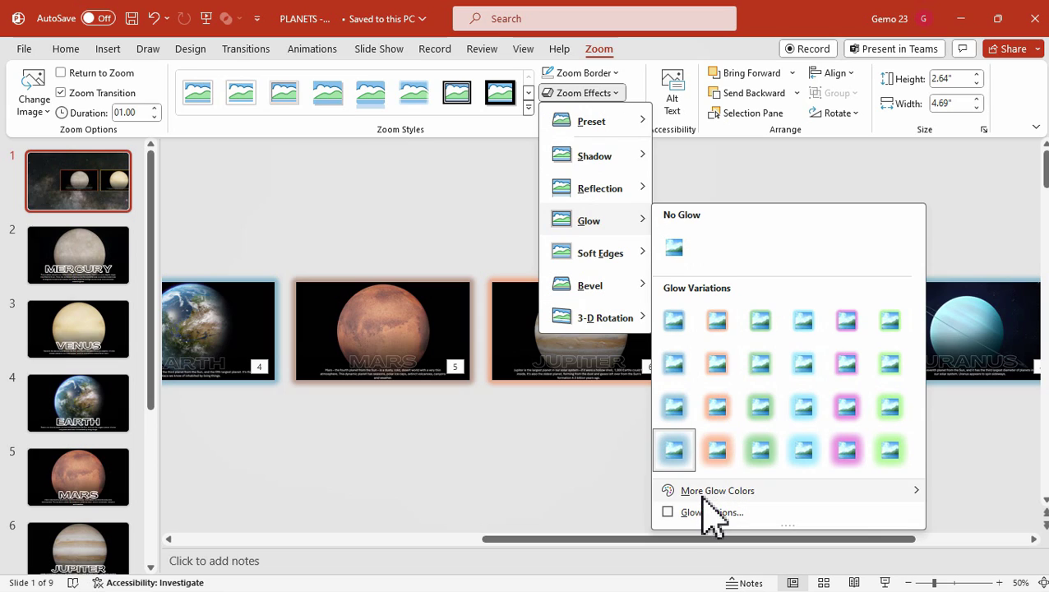
{"action": "mouse_move", "coordinate": [702, 498]}
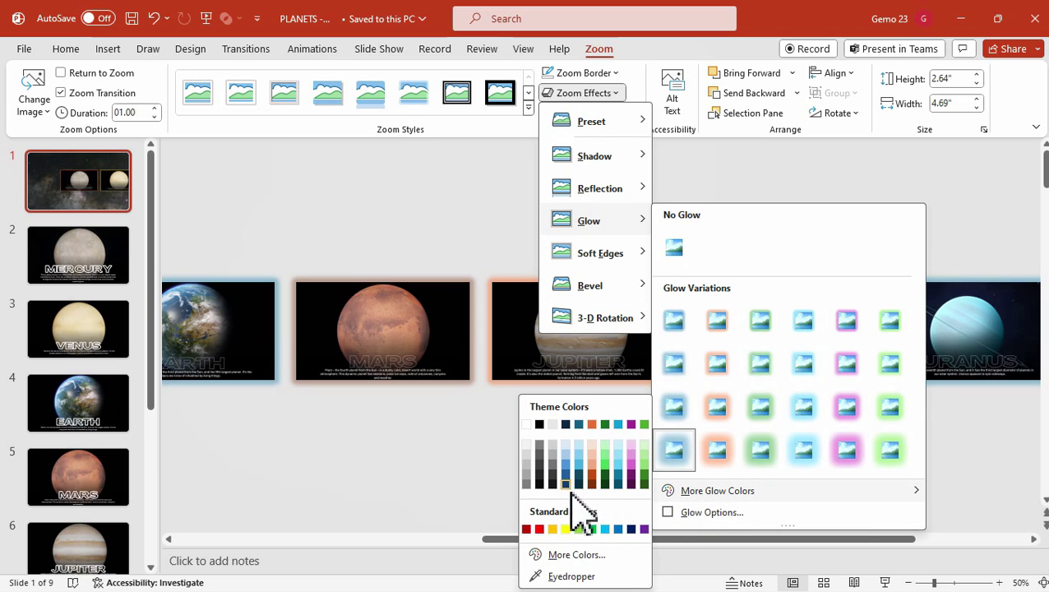
{"action": "left_click", "coordinate": [554, 529]}
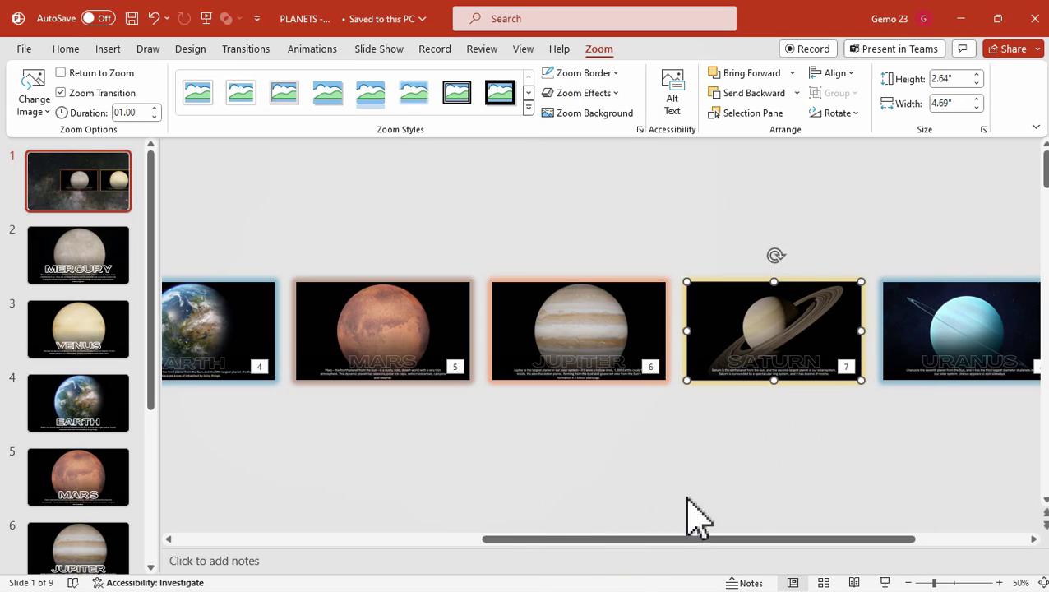
Step: Turn on Return to Zoom for the Mercury and Earth zooms
{"action": "left_click", "coordinate": [772, 485]}
{"action": "left_click", "coordinate": [945, 345]}
{"action": "left_click_drag", "start_coordinate": [810, 540], "coordinate": [911, 543]}
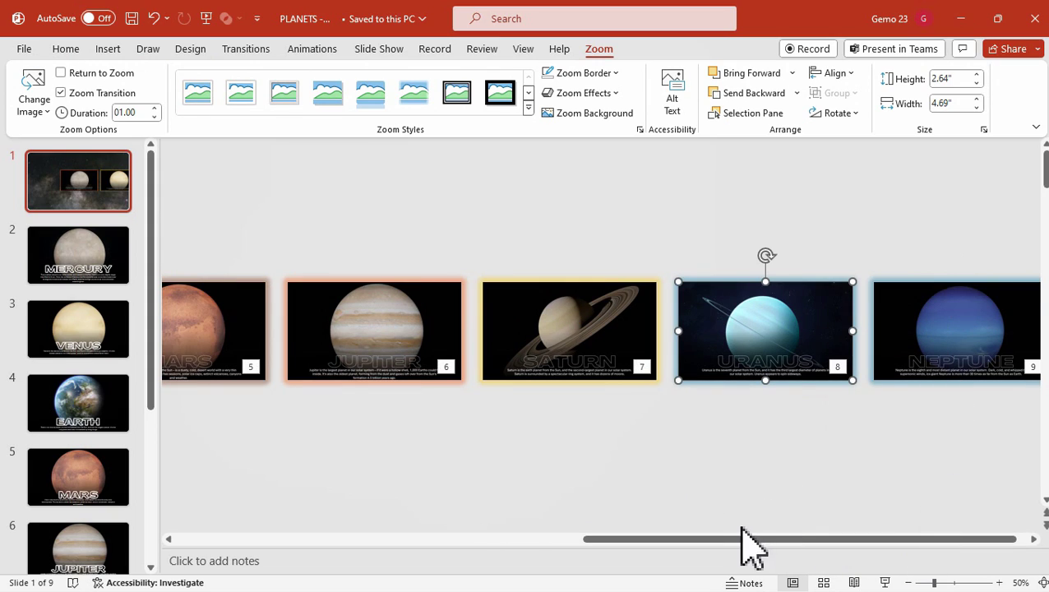
{"action": "left_click_drag", "start_coordinate": [717, 541], "coordinate": [708, 540]}
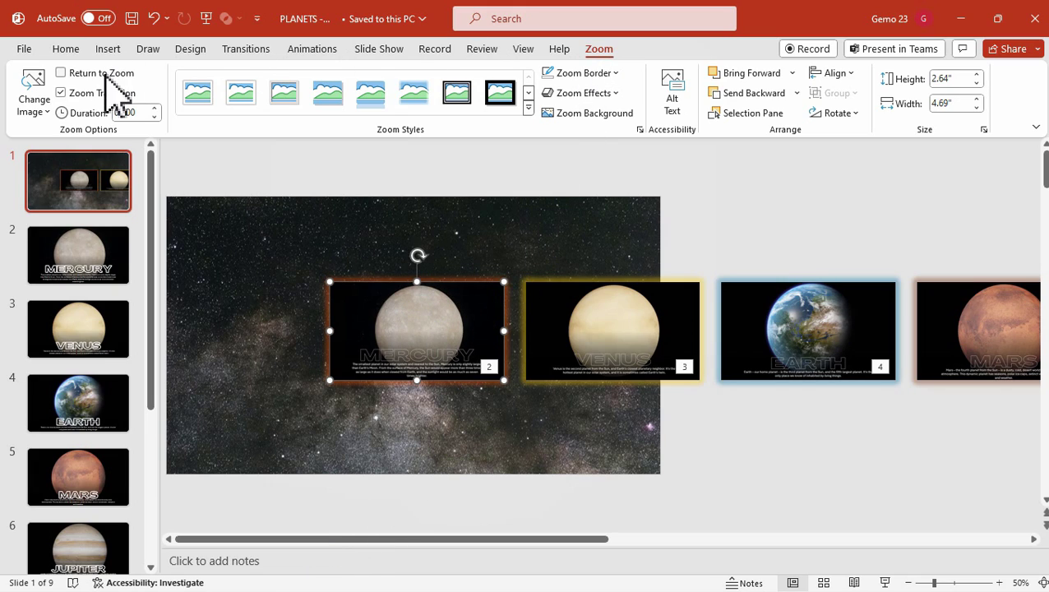
{"action": "left_click", "coordinate": [549, 308]}
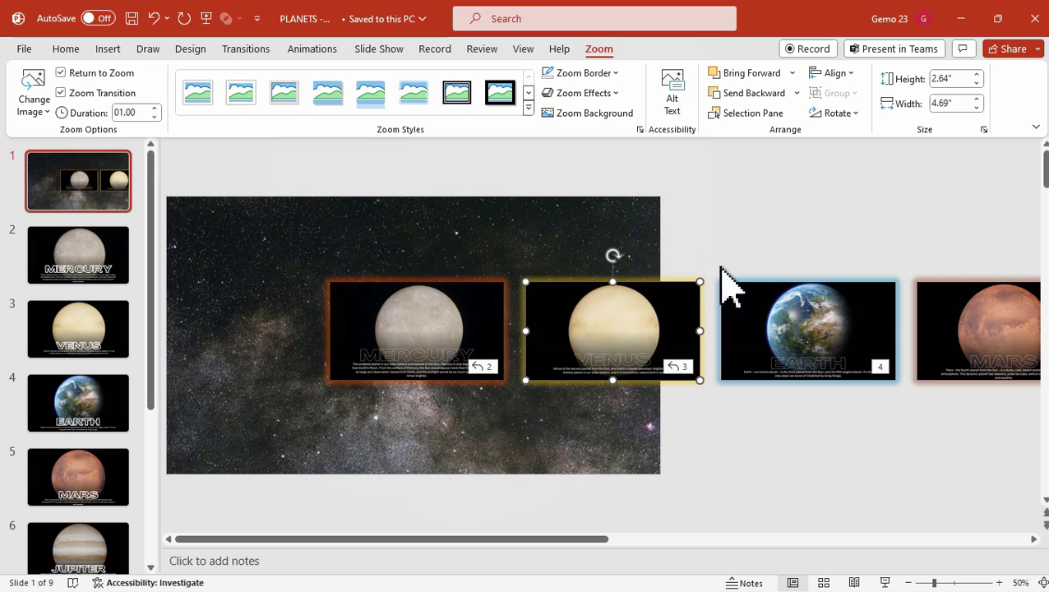
{"action": "left_click", "coordinate": [782, 325]}
{"action": "left_click", "coordinate": [86, 72]}
Step: Turn on Return to Zoom for the Mars, Jupiter and Saturn zooms
{"action": "left_click_drag", "start_coordinate": [600, 538], "coordinate": [709, 540]}
{"action": "left_click", "coordinate": [764, 382]}
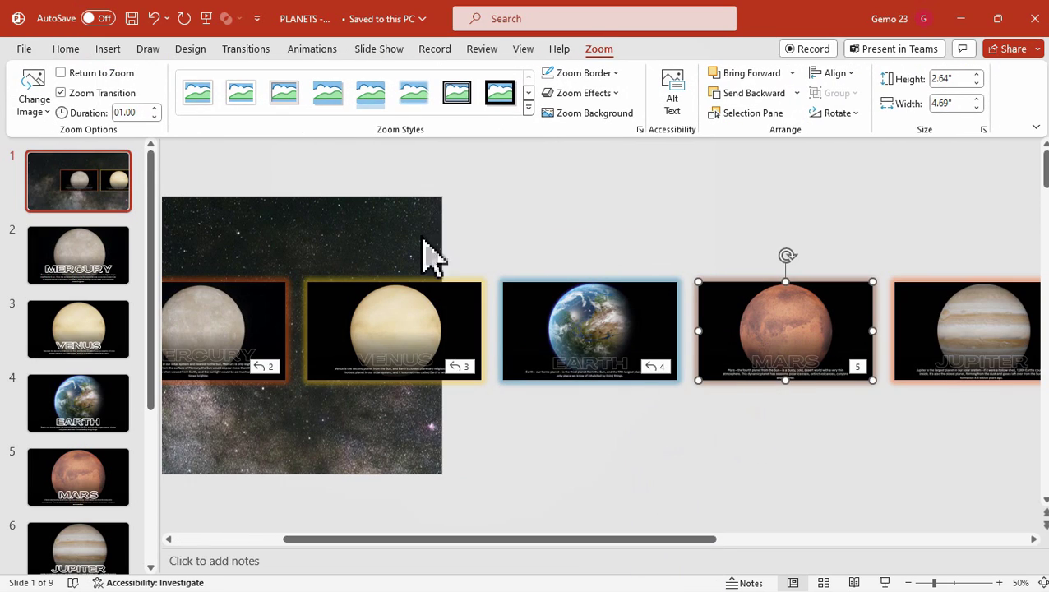
{"action": "left_click", "coordinate": [98, 77]}
{"action": "left_click_drag", "start_coordinate": [470, 542], "coordinate": [568, 561]}
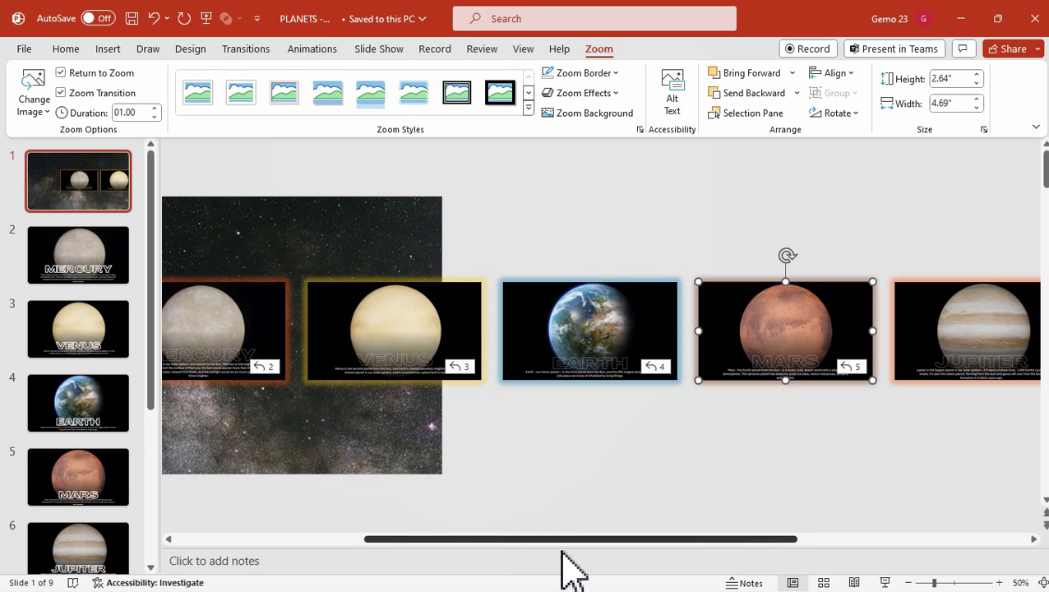
{"action": "left_click", "coordinate": [714, 354]}
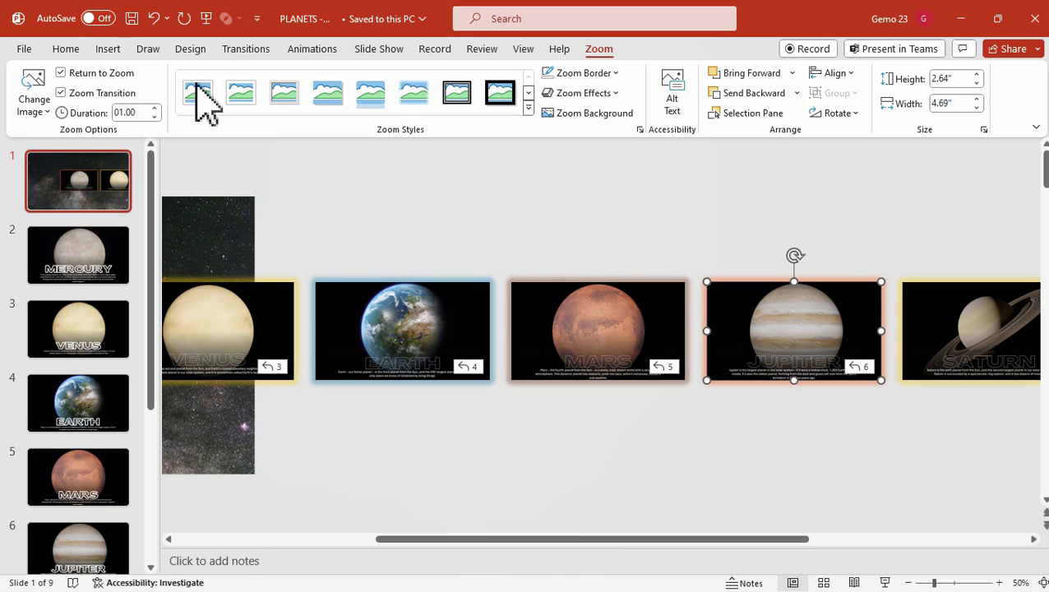
{"action": "left_click_drag", "start_coordinate": [693, 539], "coordinate": [773, 561]}
{"action": "left_click", "coordinate": [834, 320]}
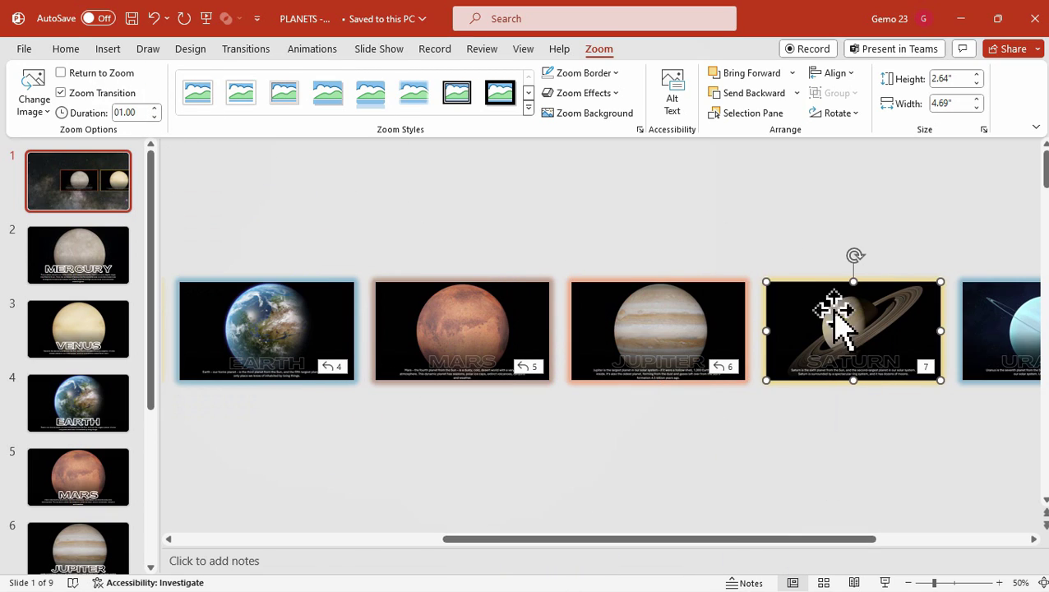
{"action": "left_click", "coordinate": [99, 80]}
Step: Turn on Return to Zoom for the Uranus and Neptune zooms
{"action": "left_click_drag", "start_coordinate": [495, 539], "coordinate": [585, 561]}
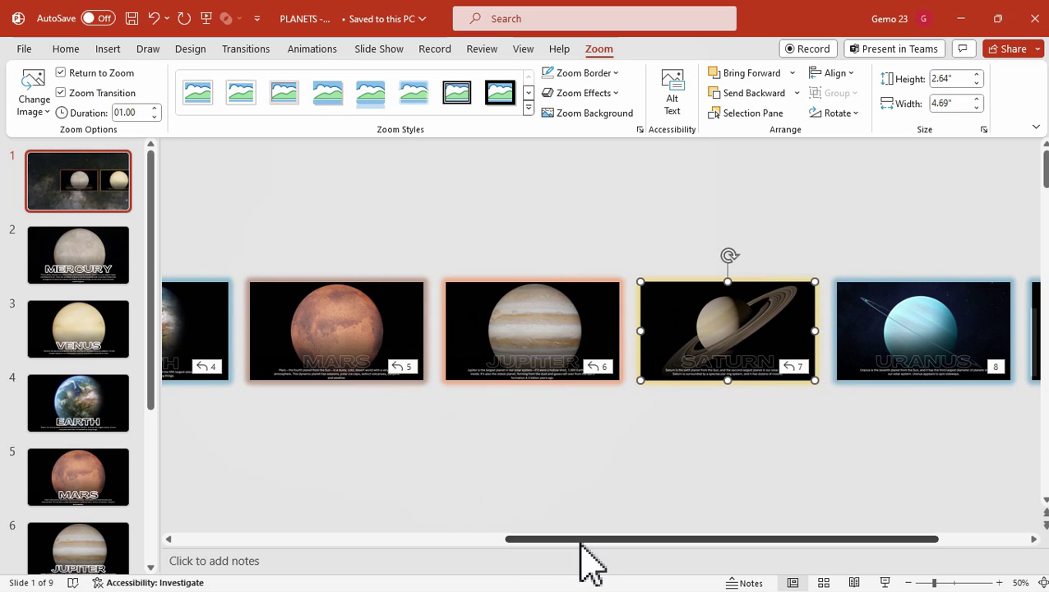
{"action": "left_click", "coordinate": [869, 337]}
{"action": "left_click", "coordinate": [97, 75]}
{"action": "left_click_drag", "start_coordinate": [627, 539], "coordinate": [740, 565]}
{"action": "left_click", "coordinate": [923, 344]}
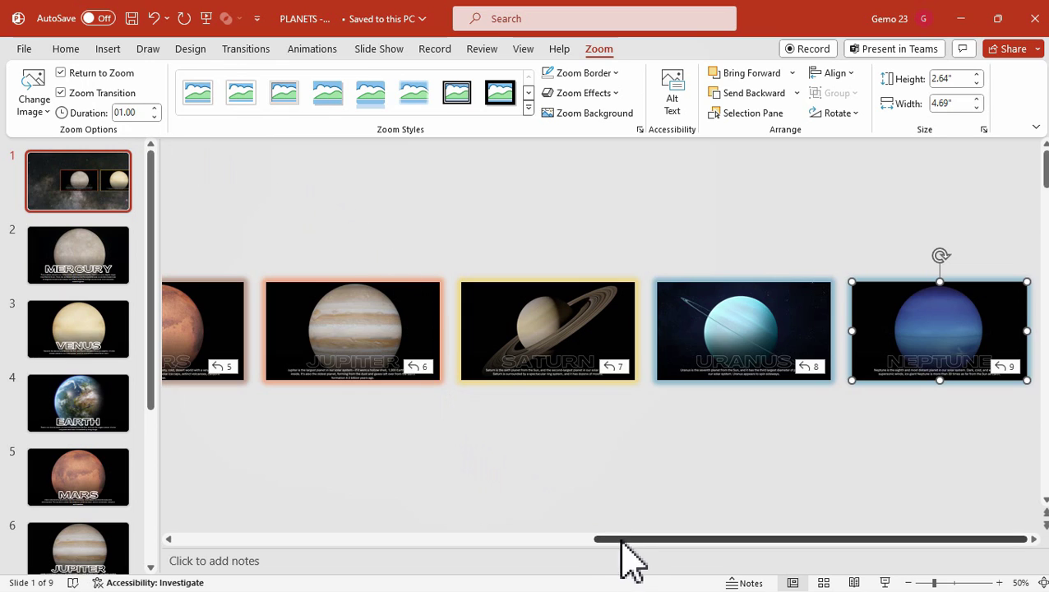
{"action": "left_click_drag", "start_coordinate": [620, 539], "coordinate": [440, 539]}
Step: Marquee-select all eight planet zoom thumbnails and group them into one object
{"action": "scroll", "coordinate": [468, 435], "scroll_direction": "down", "scroll_amount": 2, "text": "ctrl"}
{"action": "scroll", "coordinate": [468, 452], "scroll_direction": "down", "scroll_amount": 1, "text": "ctrl"}
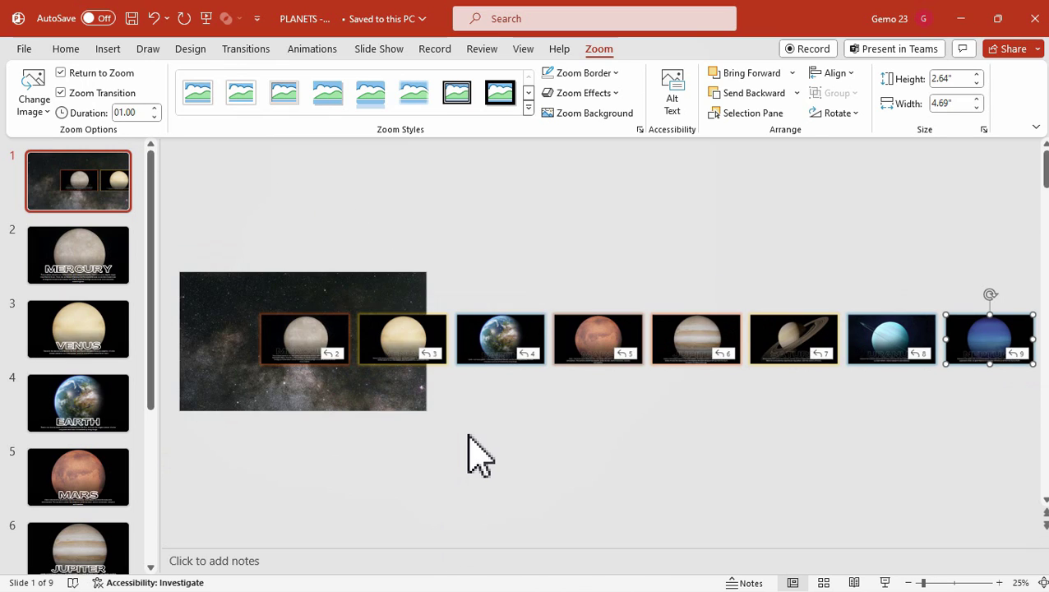
{"action": "left_click", "coordinate": [481, 452]}
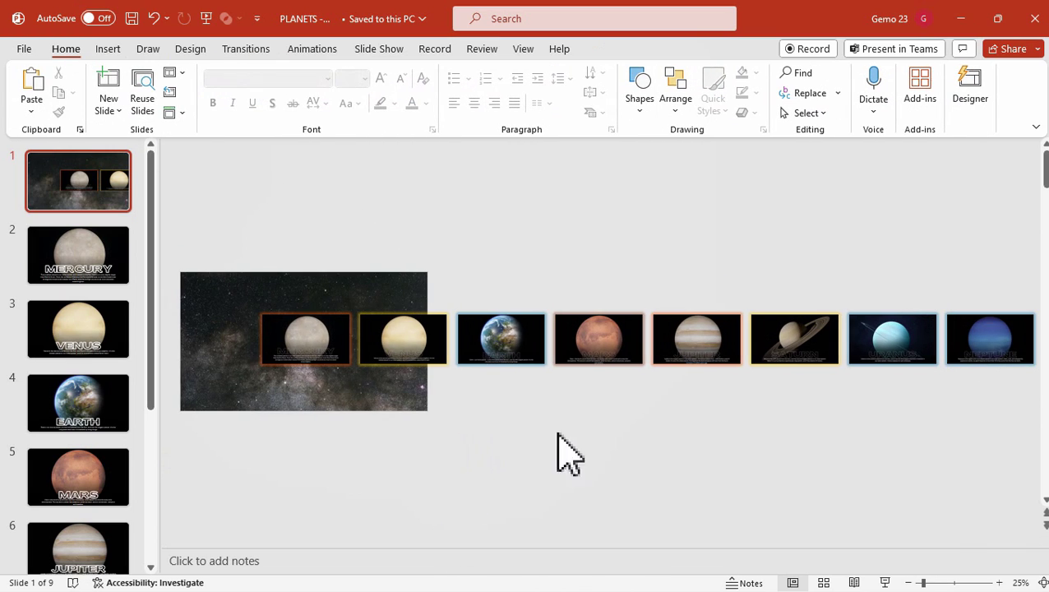
{"action": "left_click_drag", "start_coordinate": [232, 218], "coordinate": [1045, 444]}
{"action": "right_click", "coordinate": [814, 337]}
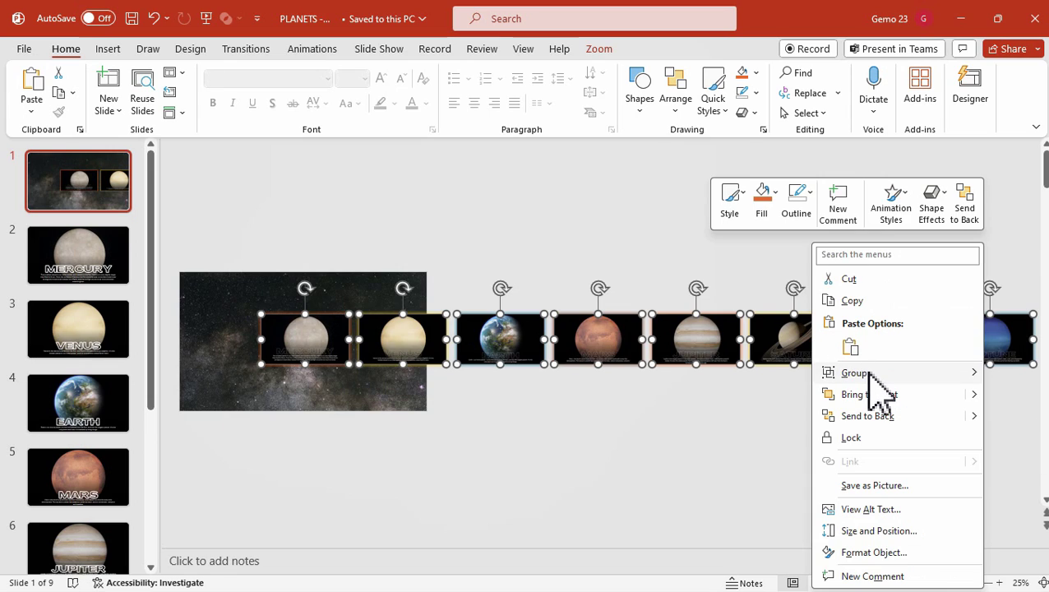
{"action": "mouse_move", "coordinate": [846, 374]}
{"action": "left_click", "coordinate": [781, 376]}
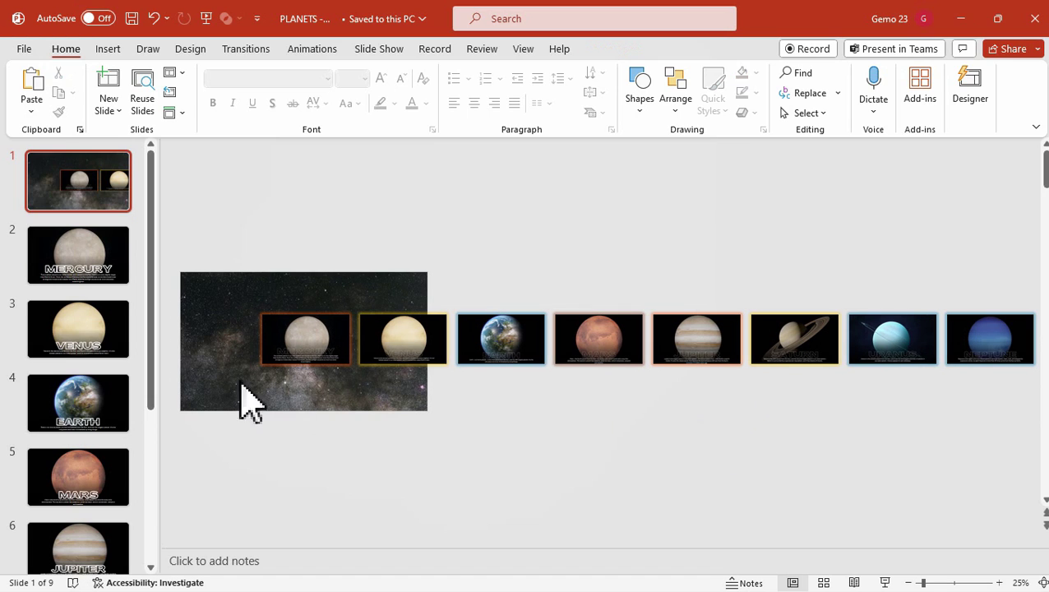
Step: Nudge the grouped planet thumbnails slightly down into alignment on the slide
{"action": "scroll", "coordinate": [206, 392], "scroll_direction": "up", "scroll_amount": 3}
{"action": "left_click", "coordinate": [639, 311]}
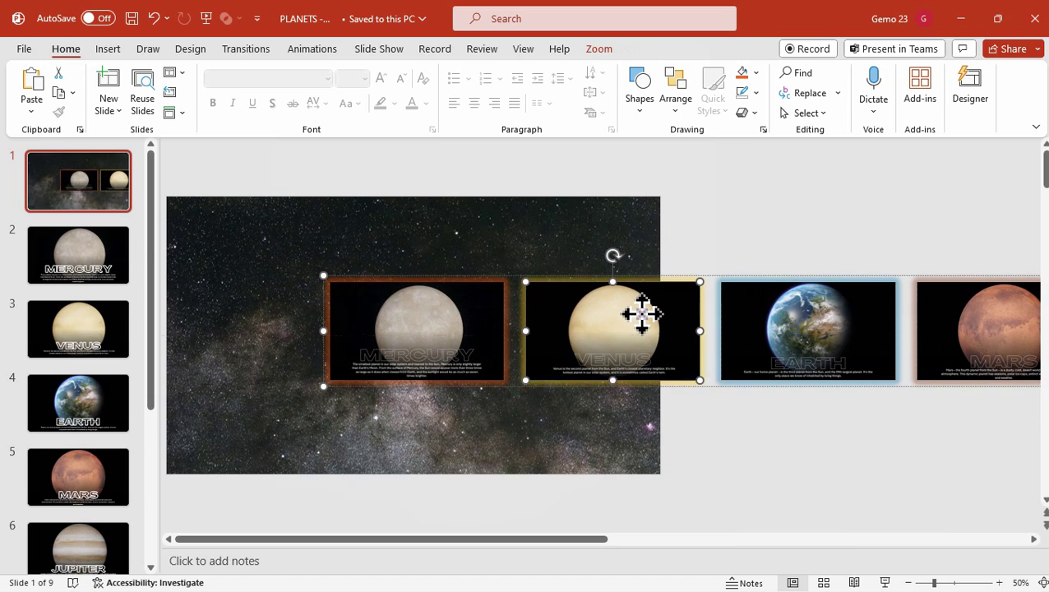
{"action": "left_click", "coordinate": [719, 278]}
{"action": "left_click_drag", "start_coordinate": [719, 278], "coordinate": [719, 283]}
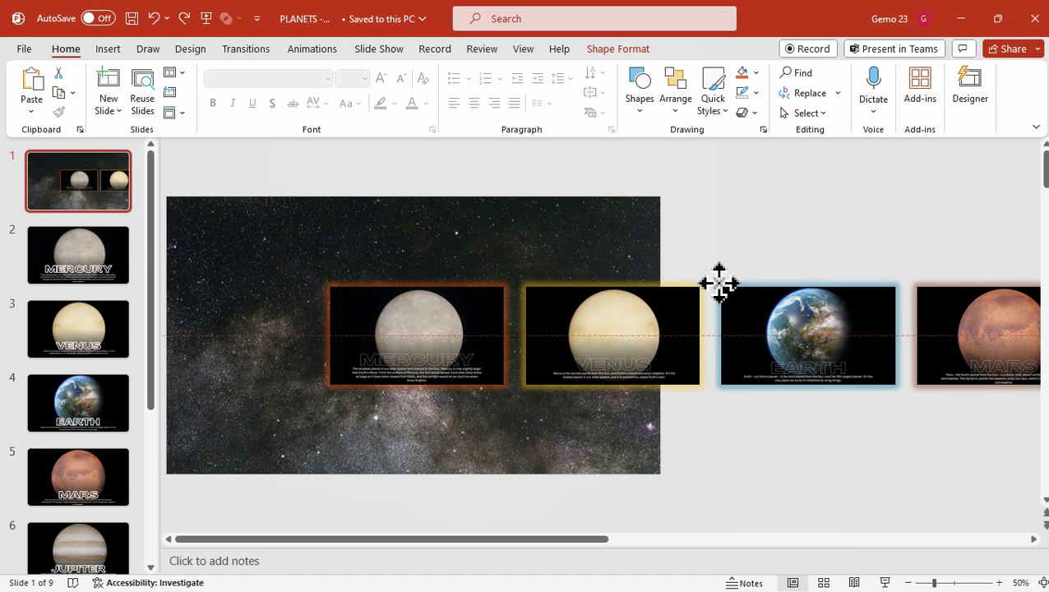
{"action": "left_click", "coordinate": [667, 192]}
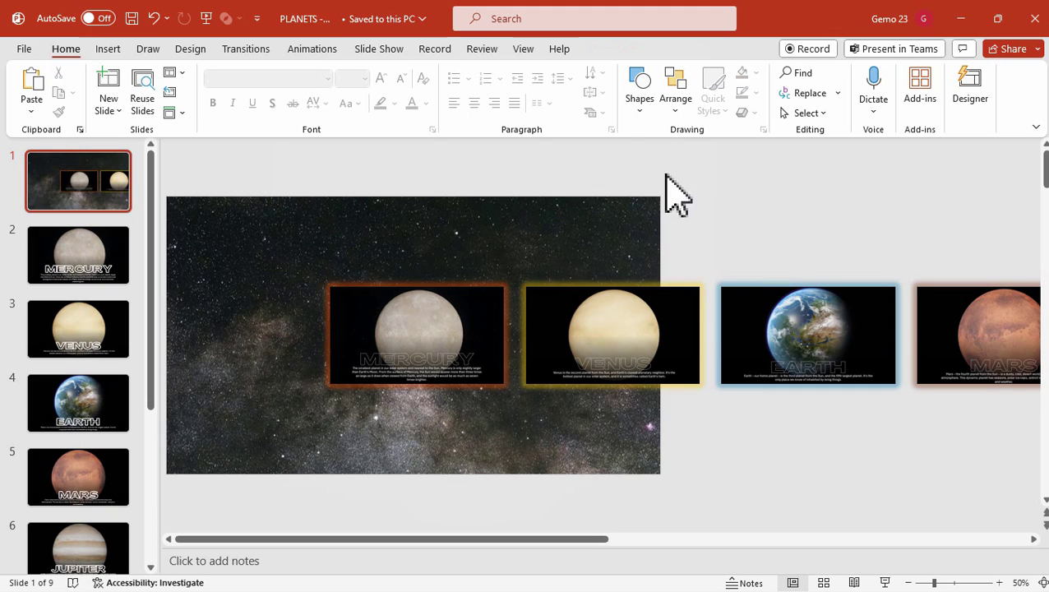
{"action": "left_click", "coordinate": [109, 49]}
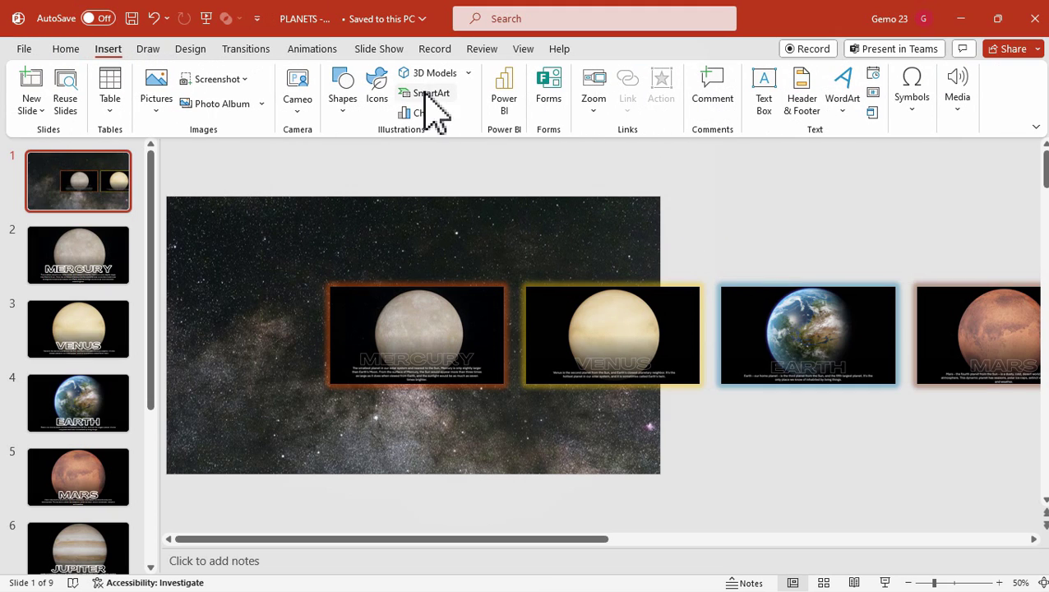
Step: Draw a blue rectangle and move it up above the Mercury thumbnail
{"action": "left_click", "coordinate": [347, 103]}
{"action": "left_click", "coordinate": [383, 152]}
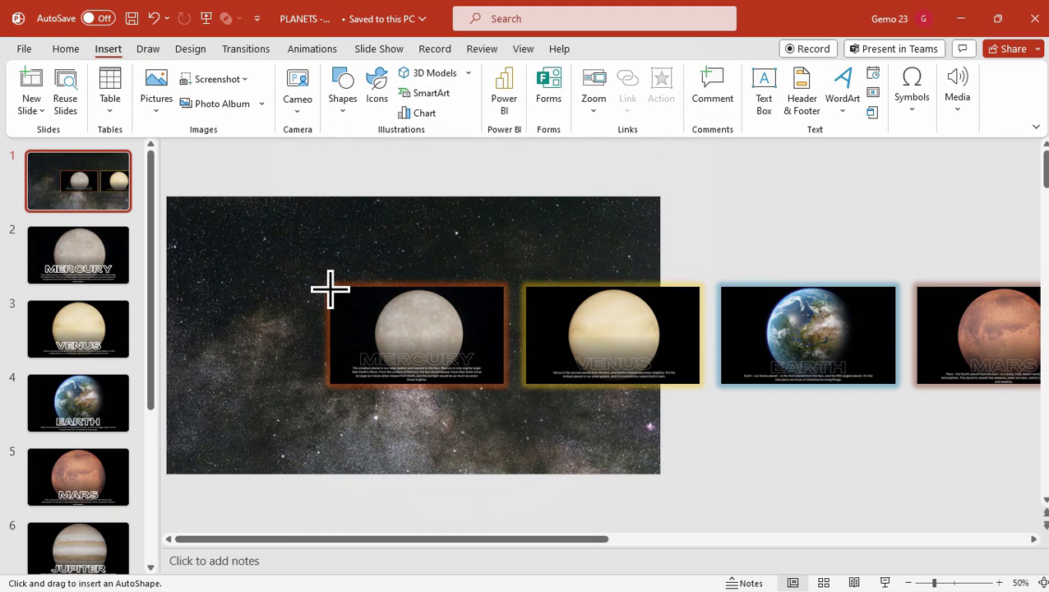
{"action": "left_click_drag", "start_coordinate": [328, 286], "coordinate": [506, 383]}
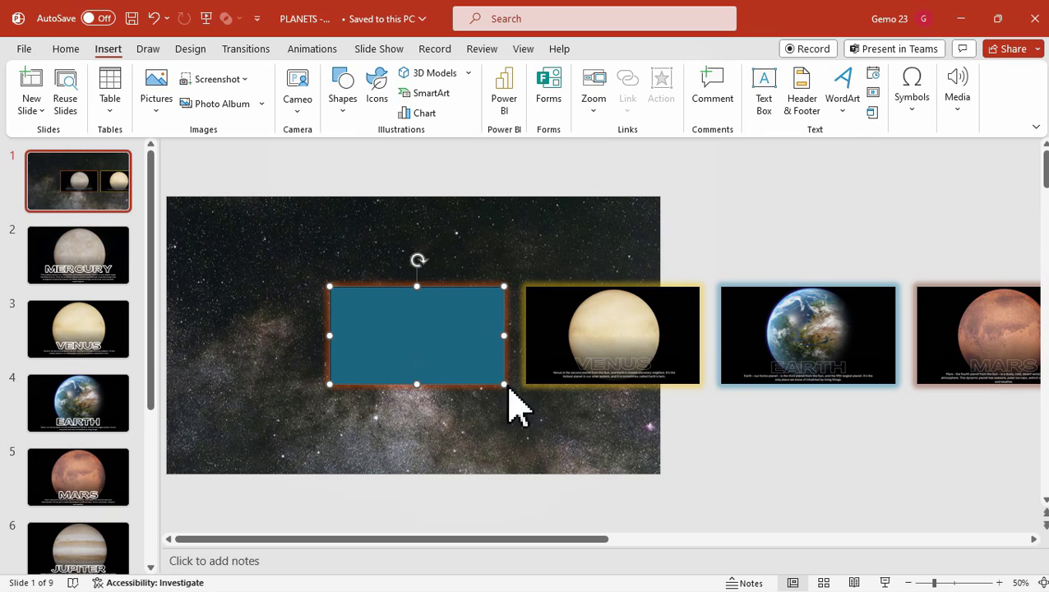
{"action": "left_click_drag", "start_coordinate": [429, 346], "coordinate": [428, 238]}
Step: Copy and paste the rectangle, placing the duplicate above the Venus thumbnail
{"action": "right_click", "coordinate": [428, 237]}
{"action": "left_click", "coordinate": [473, 159]}
{"action": "key", "text": "ctrl+v"}
{"action": "left_click_drag", "start_coordinate": [420, 269], "coordinate": [606, 256]}
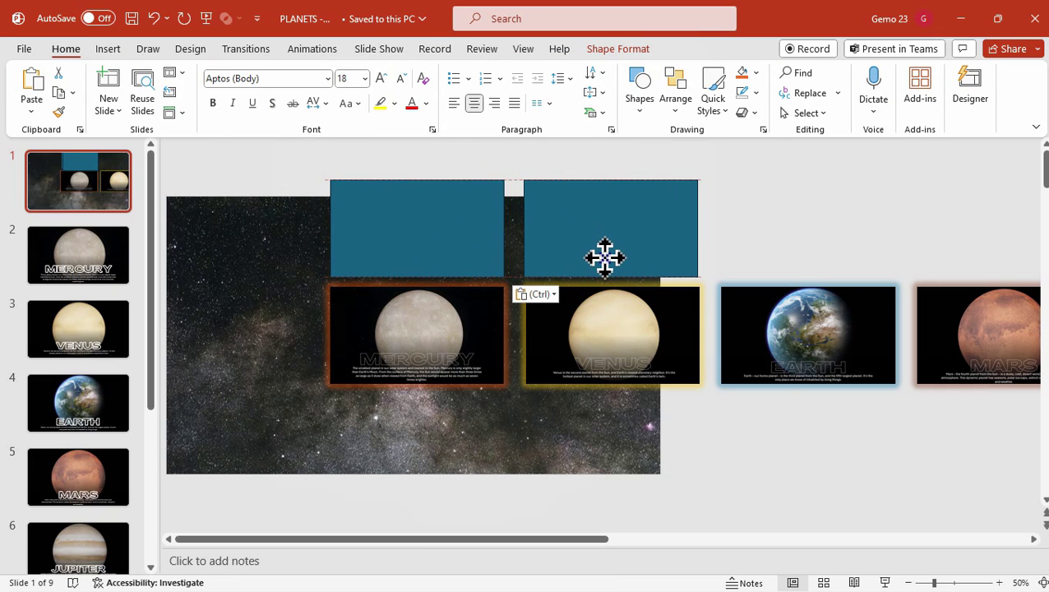
Step: Line up both blue rectangles with the Mercury and Venus pictures below them
{"action": "left_click", "coordinate": [423, 227]}
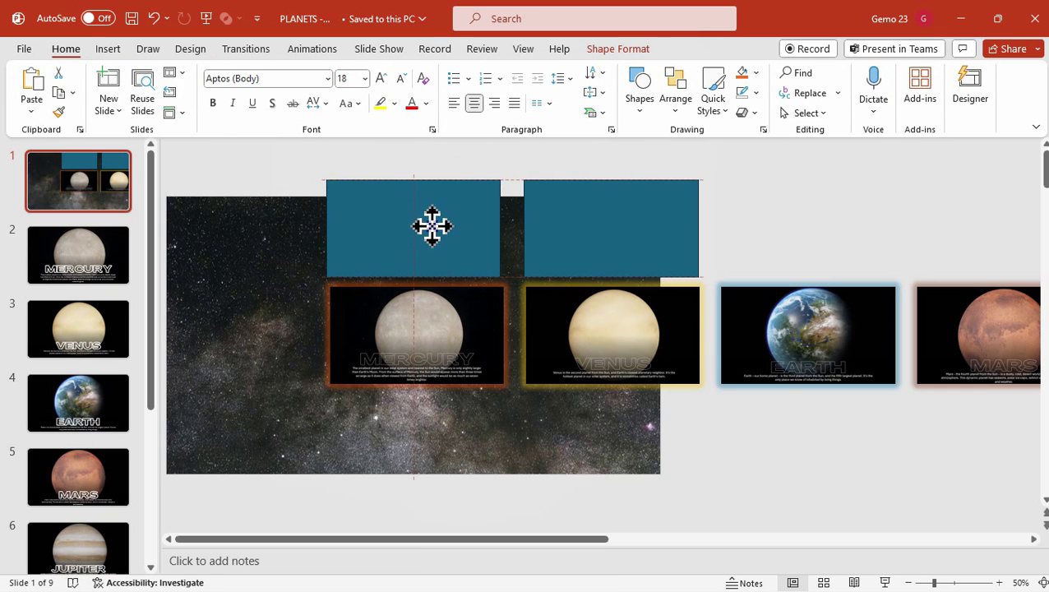
{"action": "left_click_drag", "start_coordinate": [575, 230], "coordinate": [580, 222]}
{"action": "right_click", "coordinate": [581, 222]}
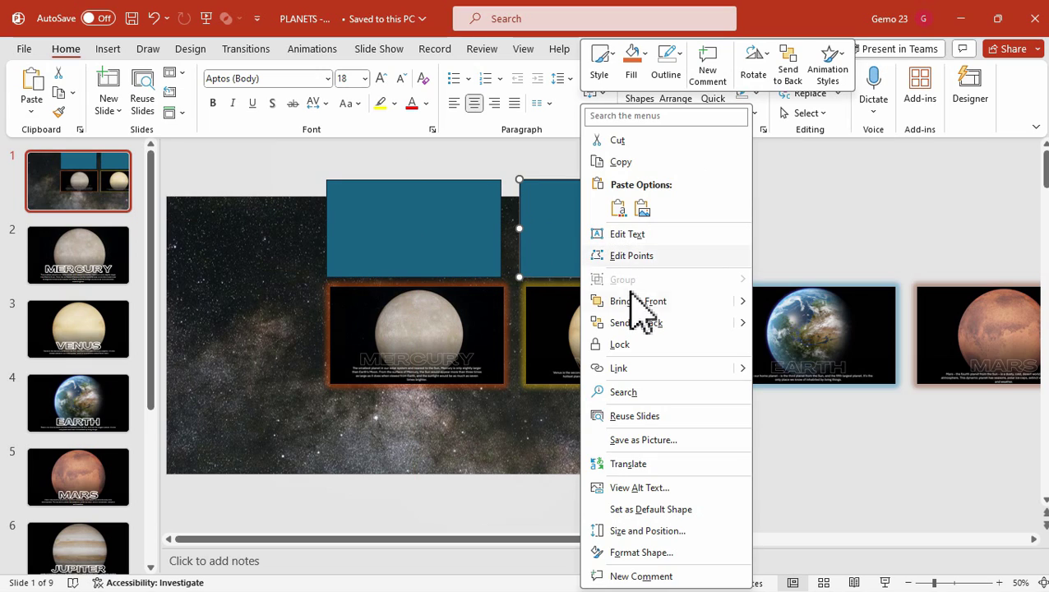
{"action": "left_click", "coordinate": [634, 259]}
{"action": "left_click_drag", "start_coordinate": [607, 214], "coordinate": [608, 213]}
{"action": "scroll", "coordinate": [749, 234], "scroll_direction": "down", "scroll_amount": 2, "text": "ctrl"}
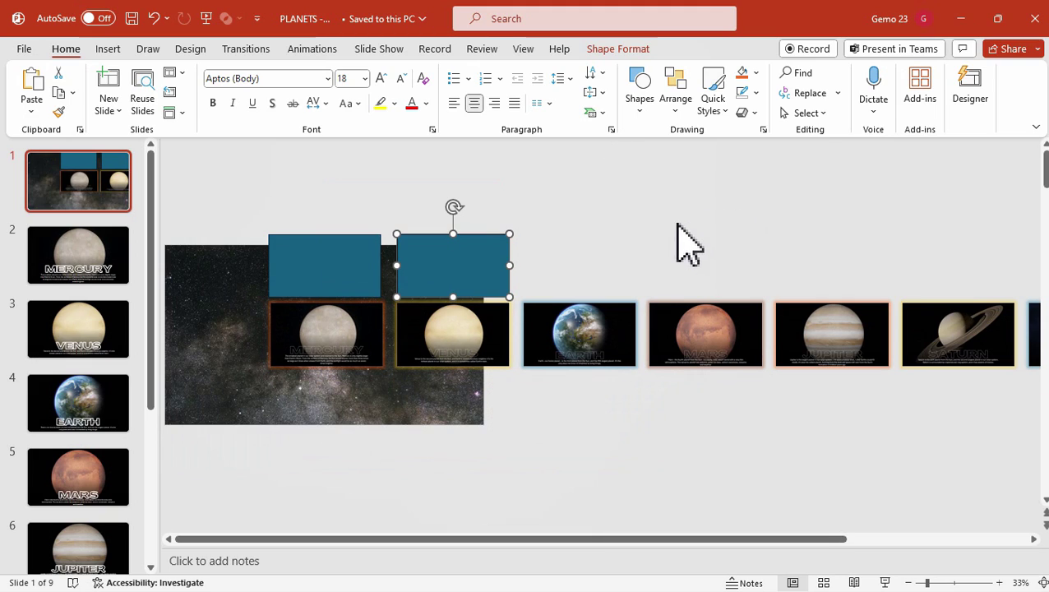
Step: Copy the right blue rectangle with Ctrl+C/Ctrl+V and drag the duplicate toward the slide's left edge
{"action": "right_click", "coordinate": [458, 278]}
{"action": "key", "text": "Escape"}
{"action": "left_click", "coordinate": [546, 206]}
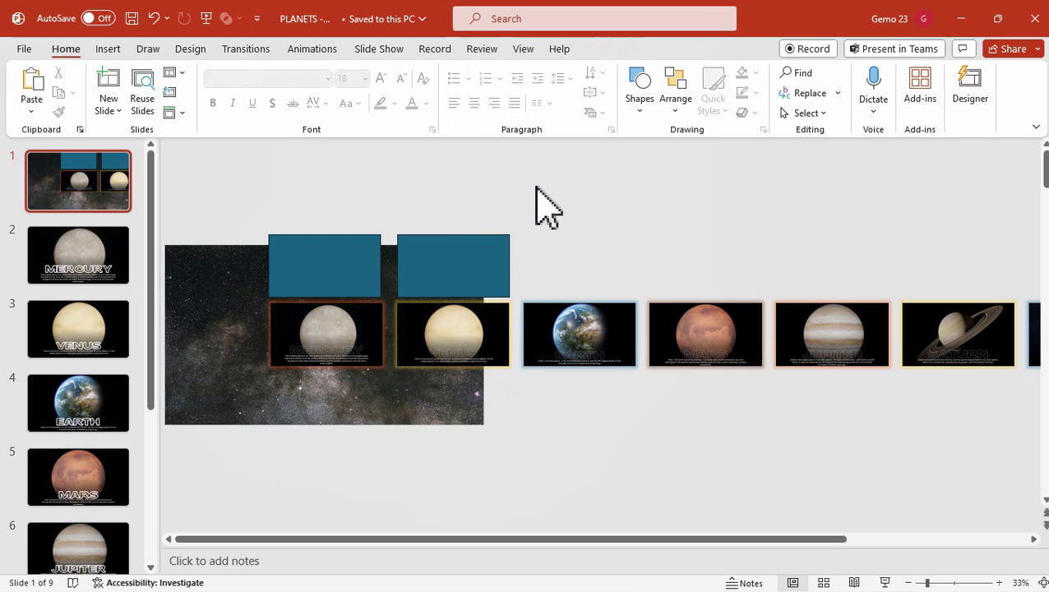
{"action": "left_click", "coordinate": [468, 288]}
{"action": "key", "text": "ctrl+c"}
{"action": "key", "text": "ctrl+v"}
{"action": "left_click_drag", "start_coordinate": [468, 288], "coordinate": [206, 281]}
{"action": "scroll", "coordinate": [206, 281], "scroll_direction": "down", "scroll_amount": 3, "text": "ctrl"}
{"action": "scroll", "coordinate": [562, 417], "scroll_direction": "up", "scroll_amount": 2, "text": "ctrl"}
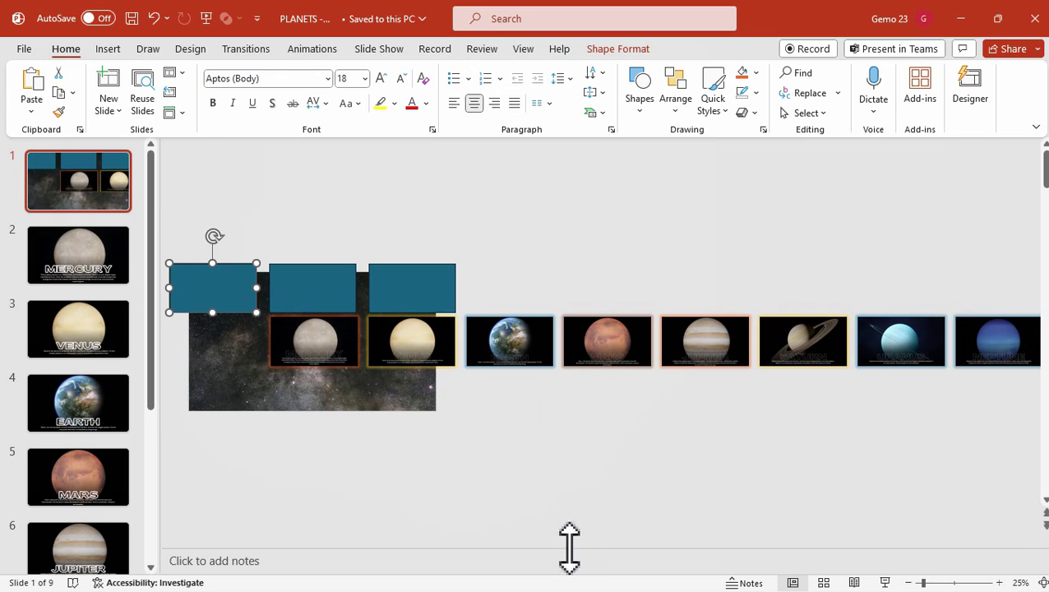
Step: Paste another rectangle copy and move it into the slide's top-left corner
{"action": "left_click", "coordinate": [369, 472]}
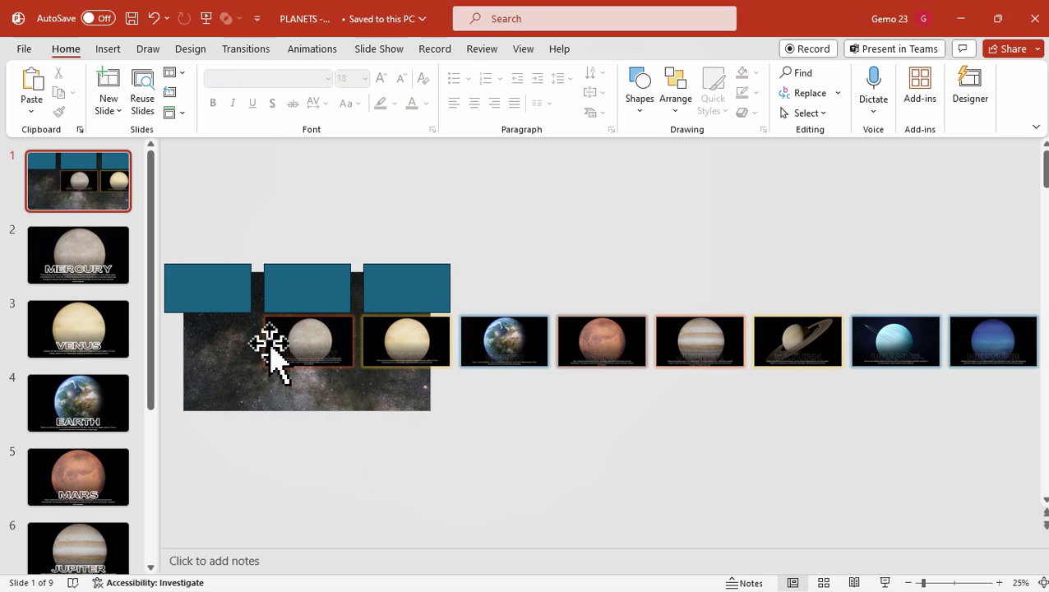
{"action": "left_click", "coordinate": [322, 353]}
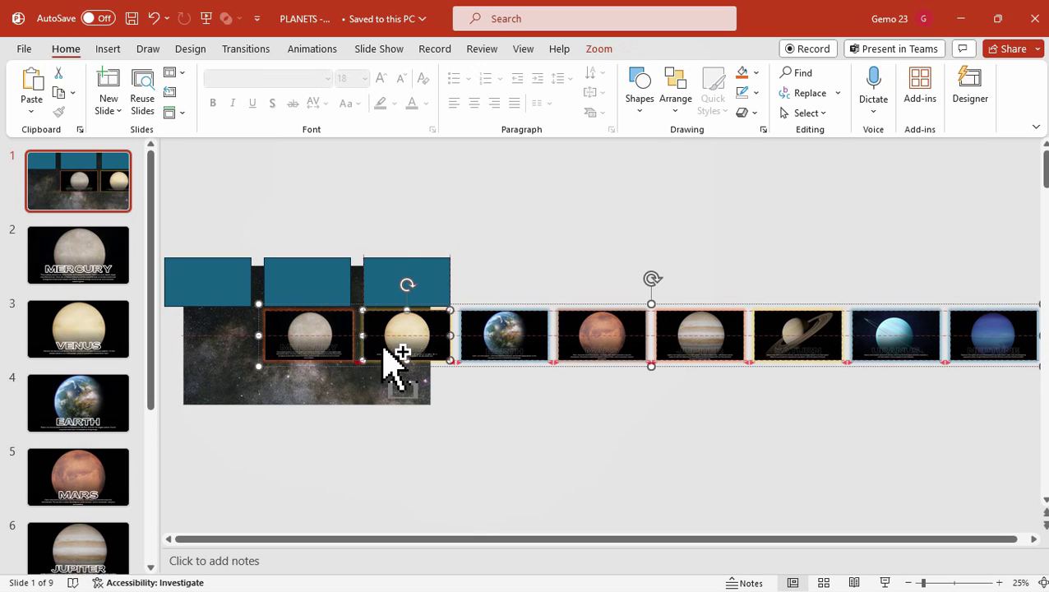
{"action": "key", "text": "Tab"}
{"action": "scroll", "coordinate": [346, 422], "scroll_direction": "up", "scroll_amount": 5}
{"action": "left_click_drag", "start_coordinate": [682, 212], "coordinate": [557, 215]}
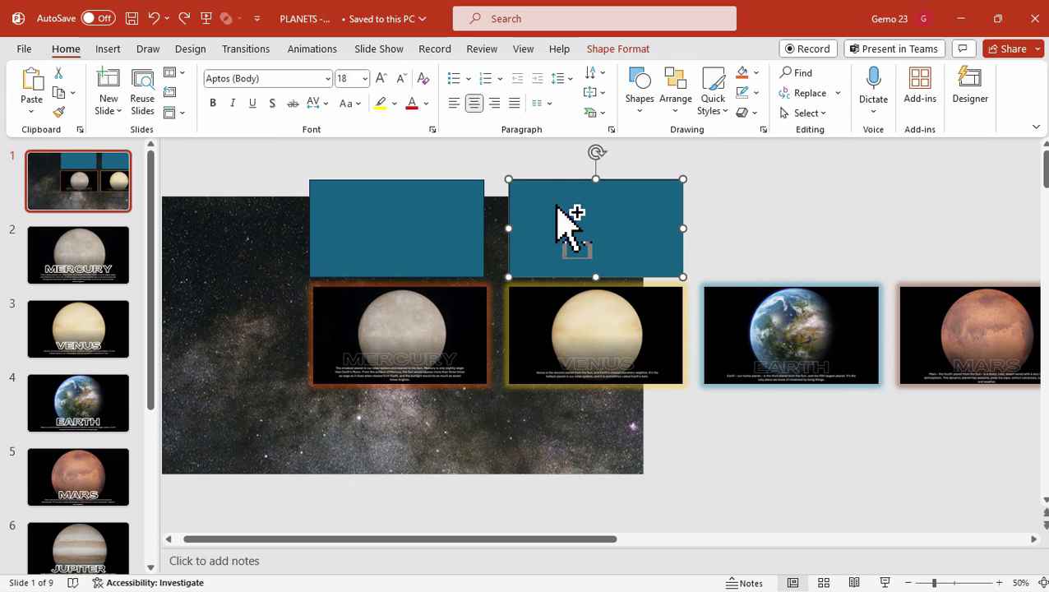
{"action": "key", "text": "ctrl+v"}
{"action": "left_click_drag", "start_coordinate": [604, 246], "coordinate": [194, 229]}
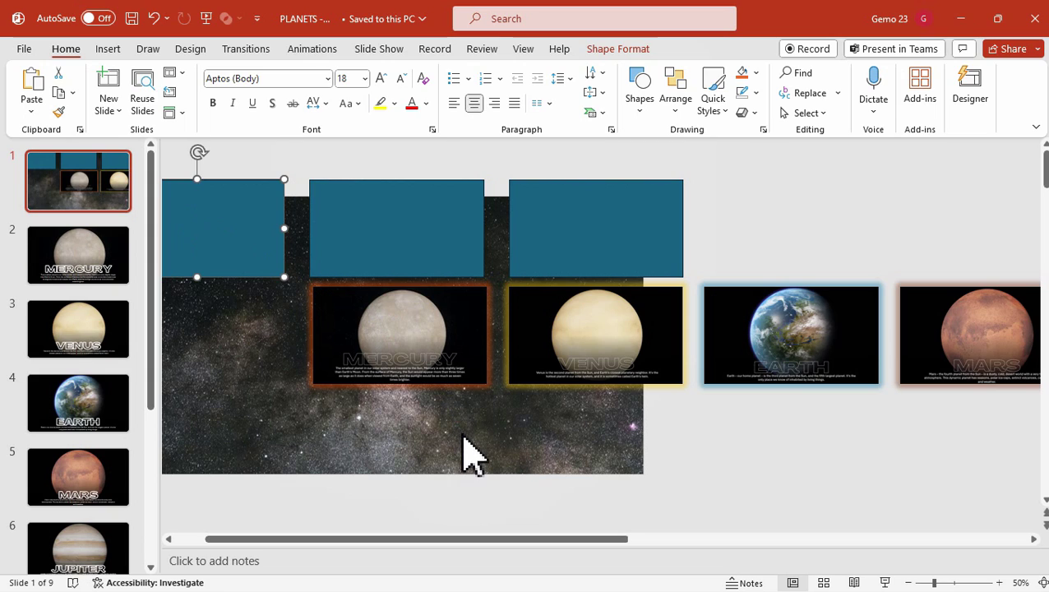